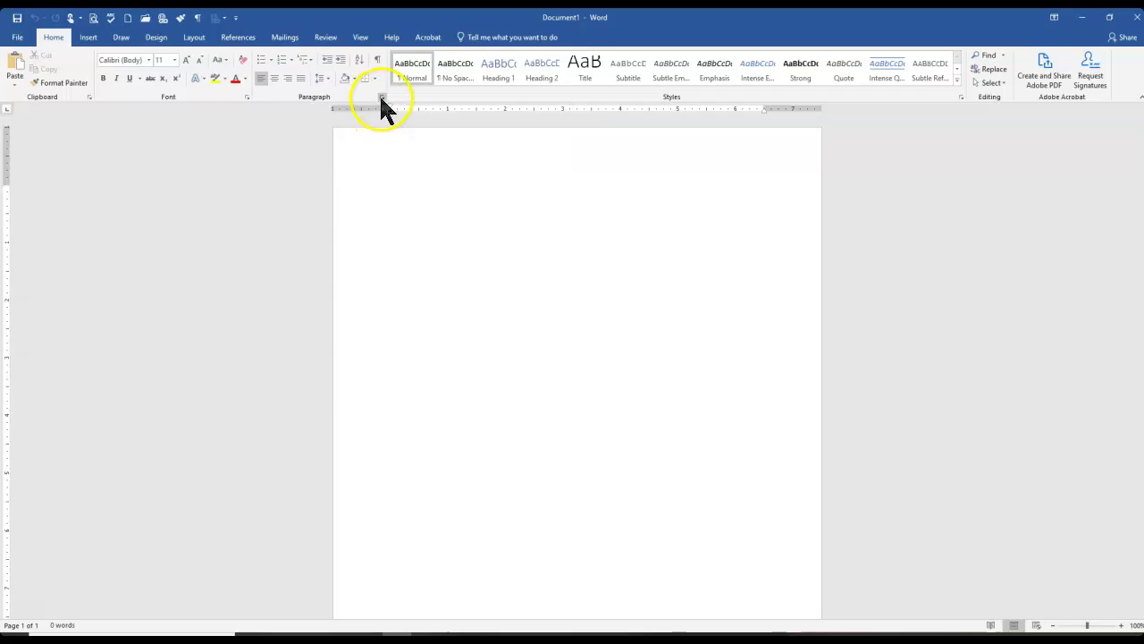
- In the Paragraph dialog, set Spacing After to 0 pt and line spacing to Single
left_click(383, 97)
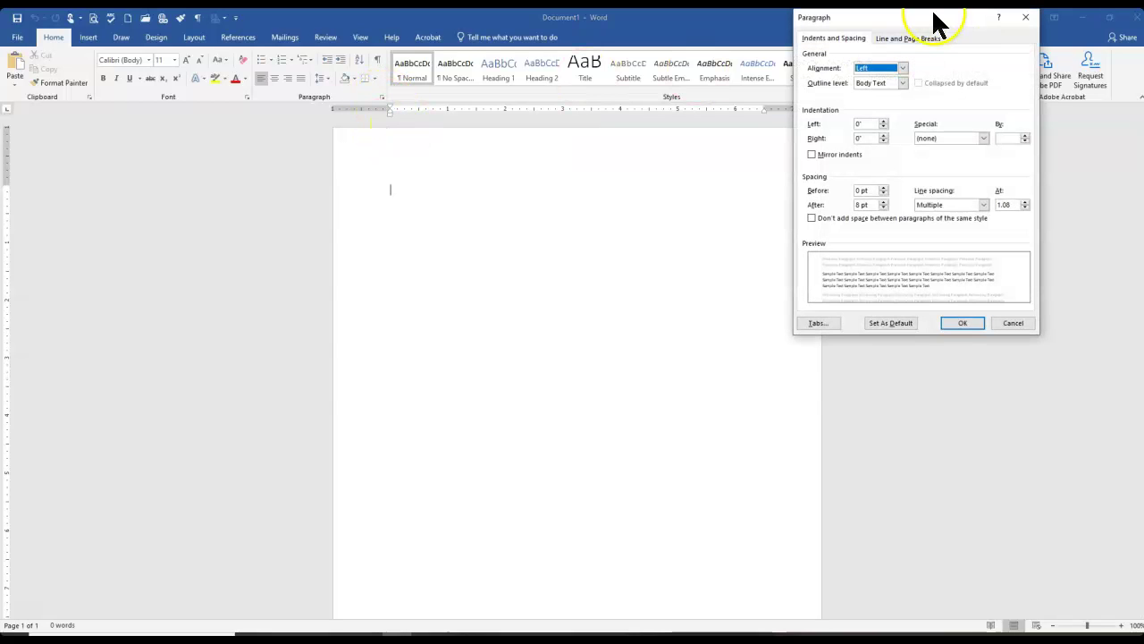
left_click_drag(936, 23, 565, 60)
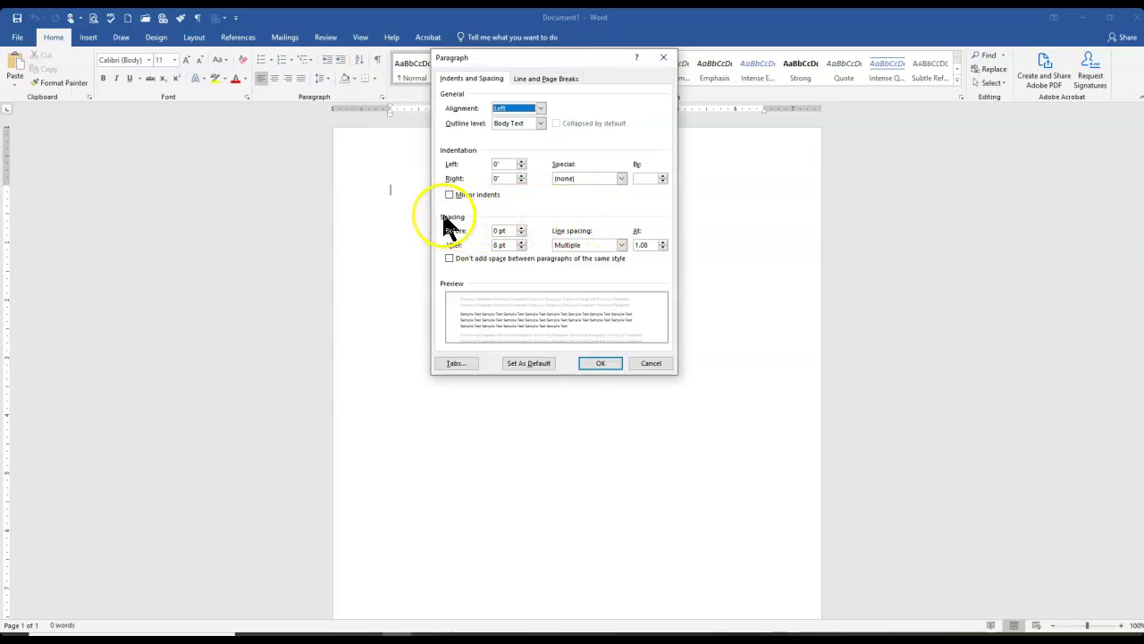
left_click(522, 247)
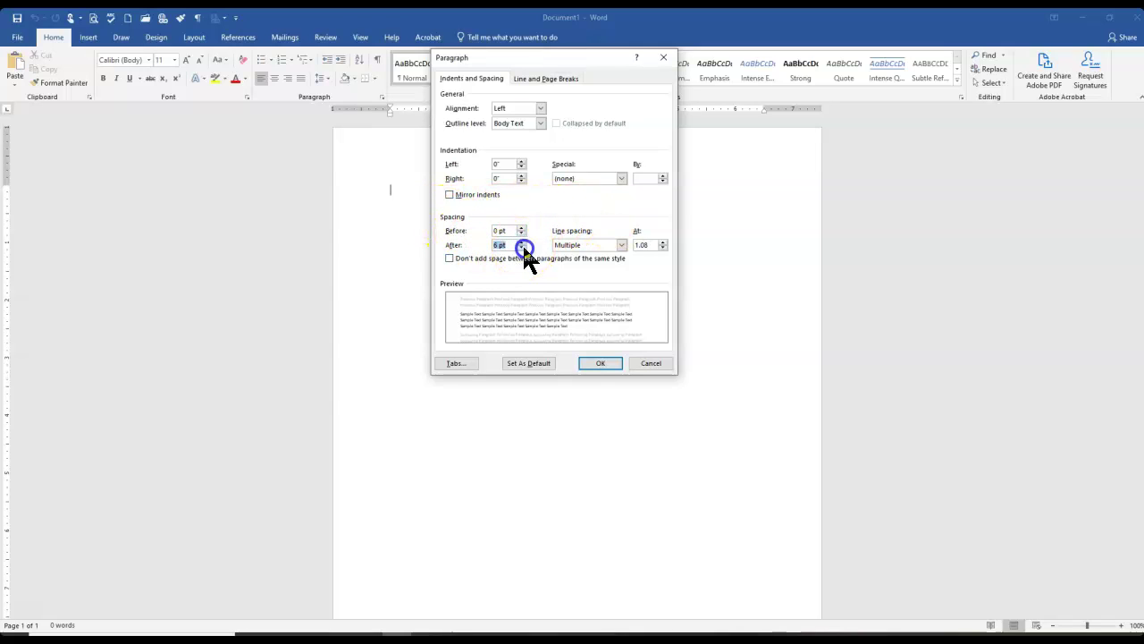
left_click(523, 249)
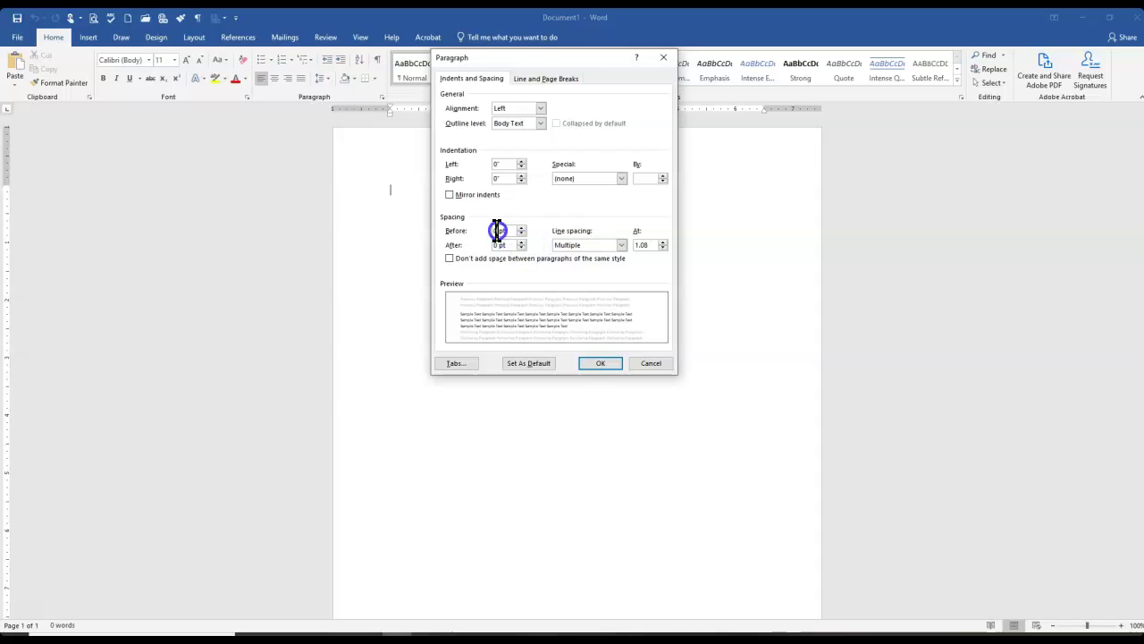
left_click(620, 245)
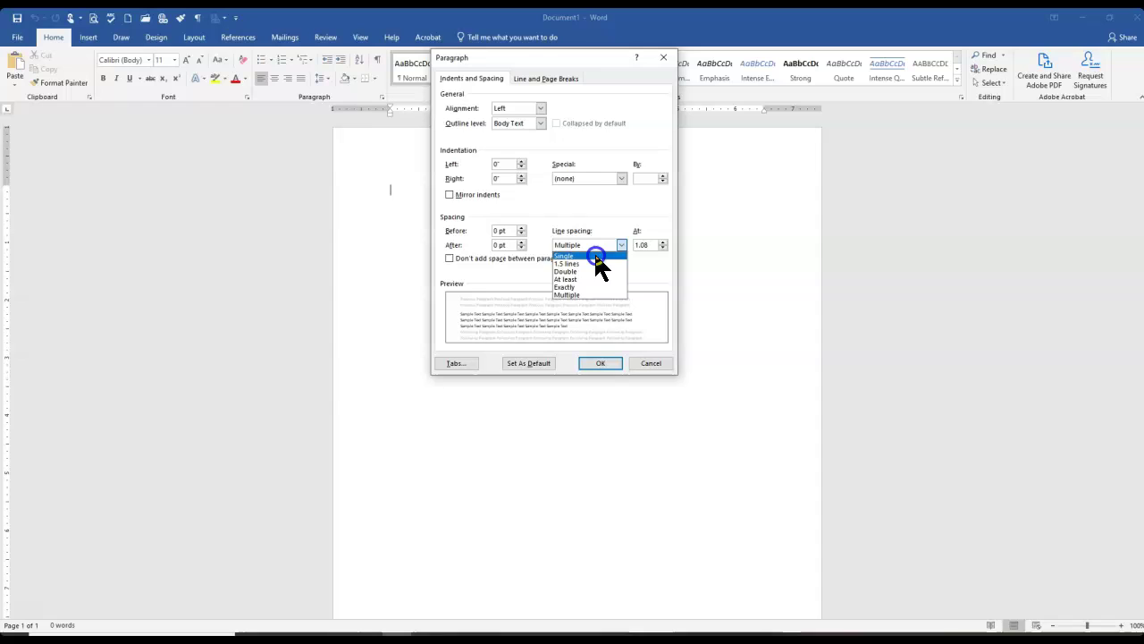
left_click(595, 257)
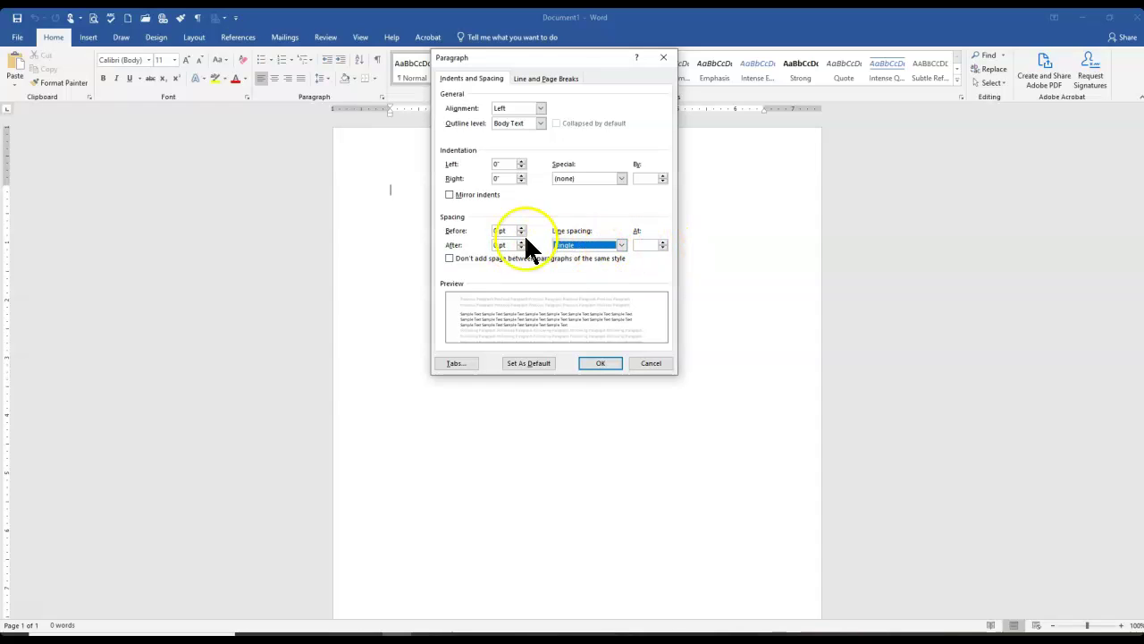
left_click(599, 363)
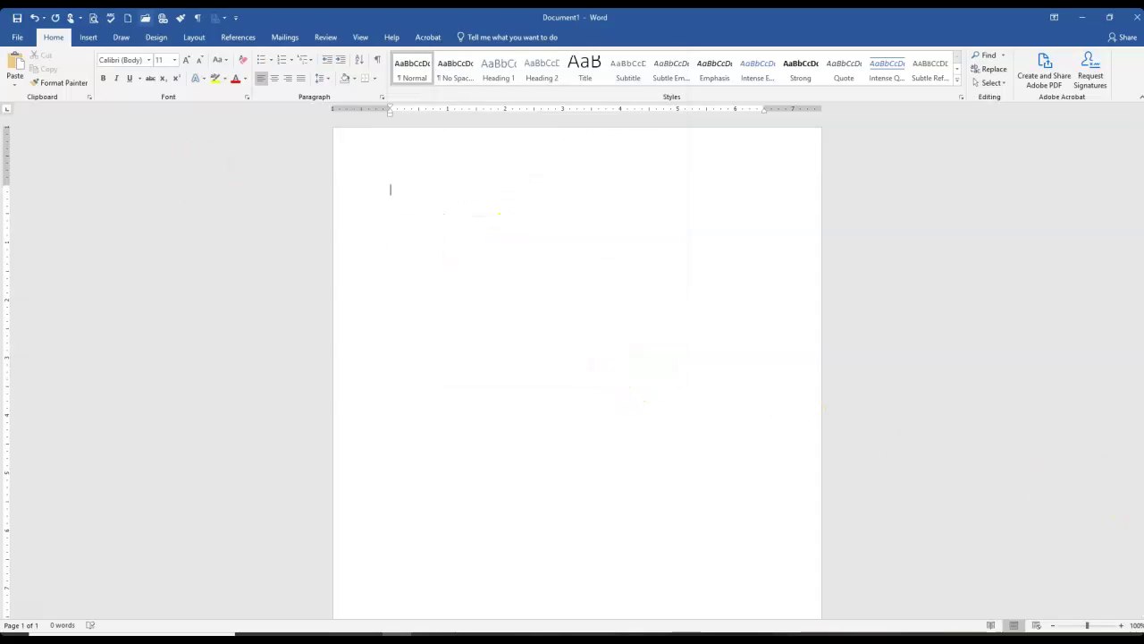
- Add the Read Aloud command to the Quick Access Toolbar and confirm it is checked
left_click(236, 19)
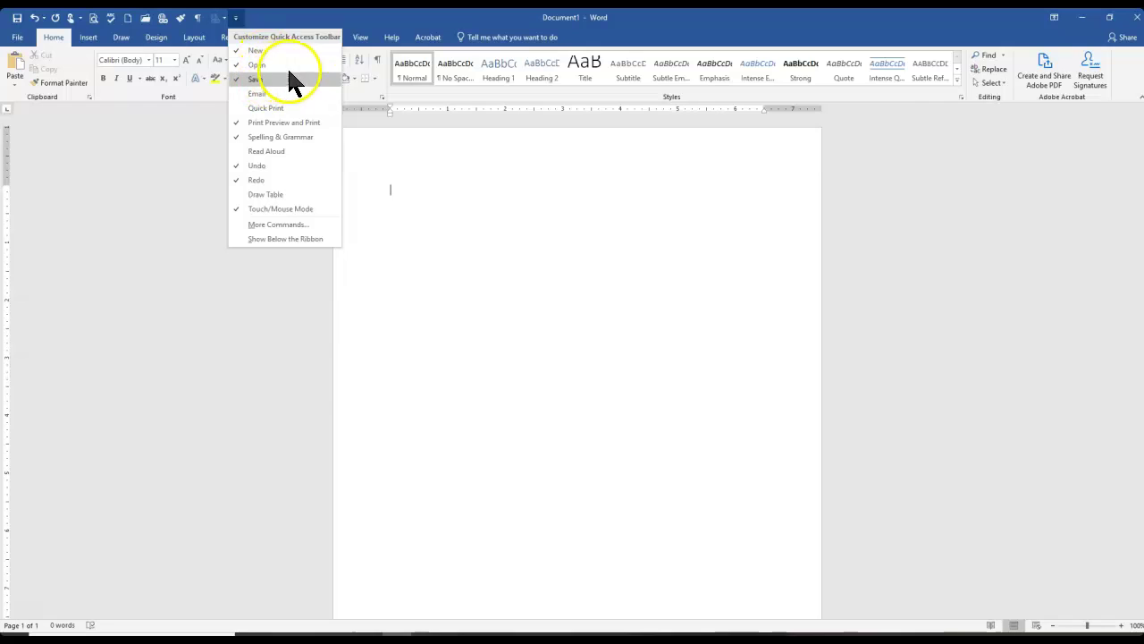
left_click(244, 151)
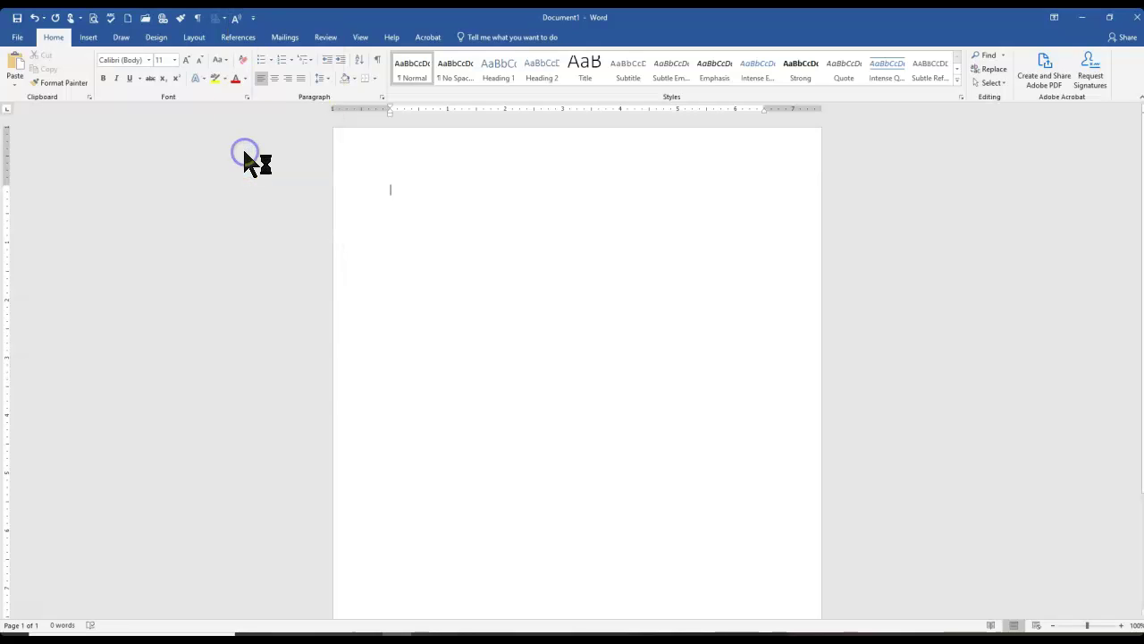
left_click(253, 17)
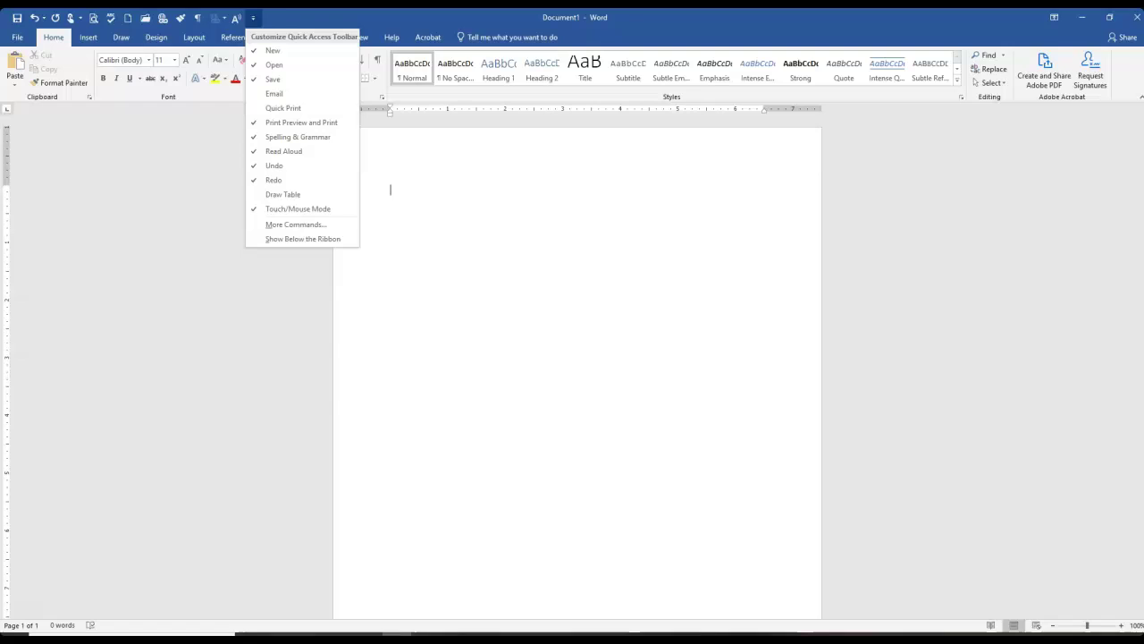
left_click(457, 232)
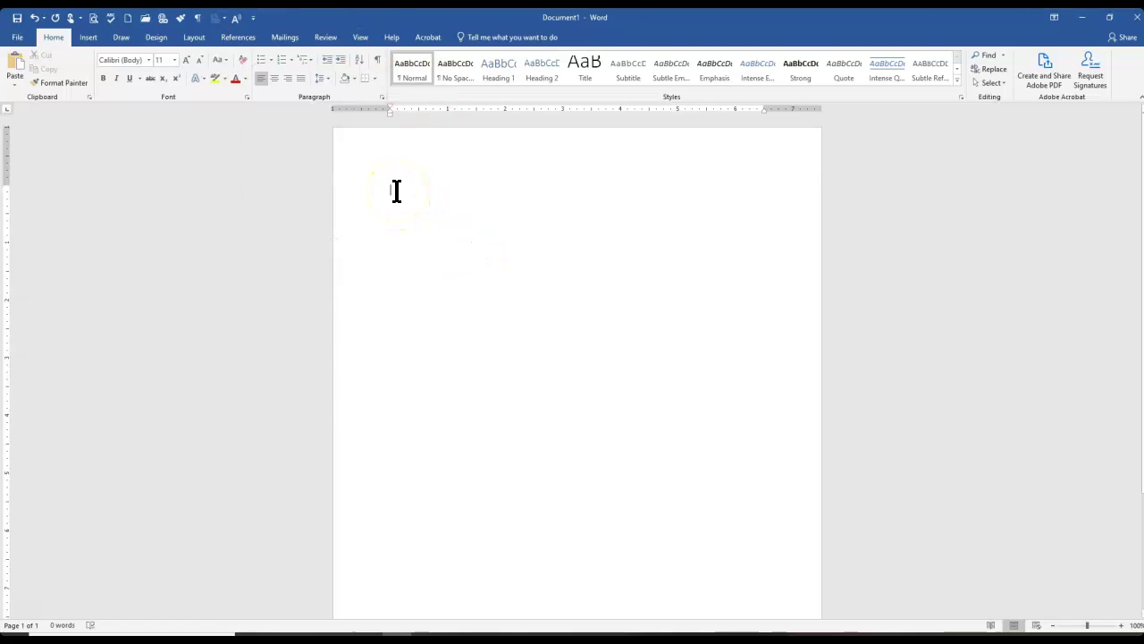
- Type the sender's street address and set its font size to 12 pt
type("123 Main")
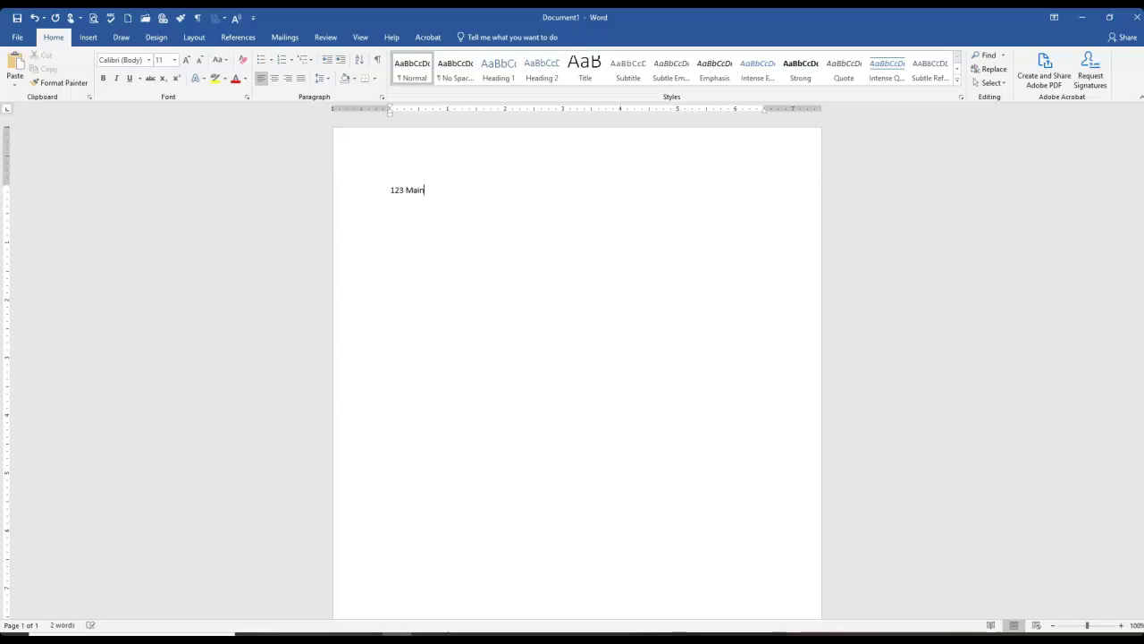
type("Sanford, NC 27330")
key("ctrl+a")
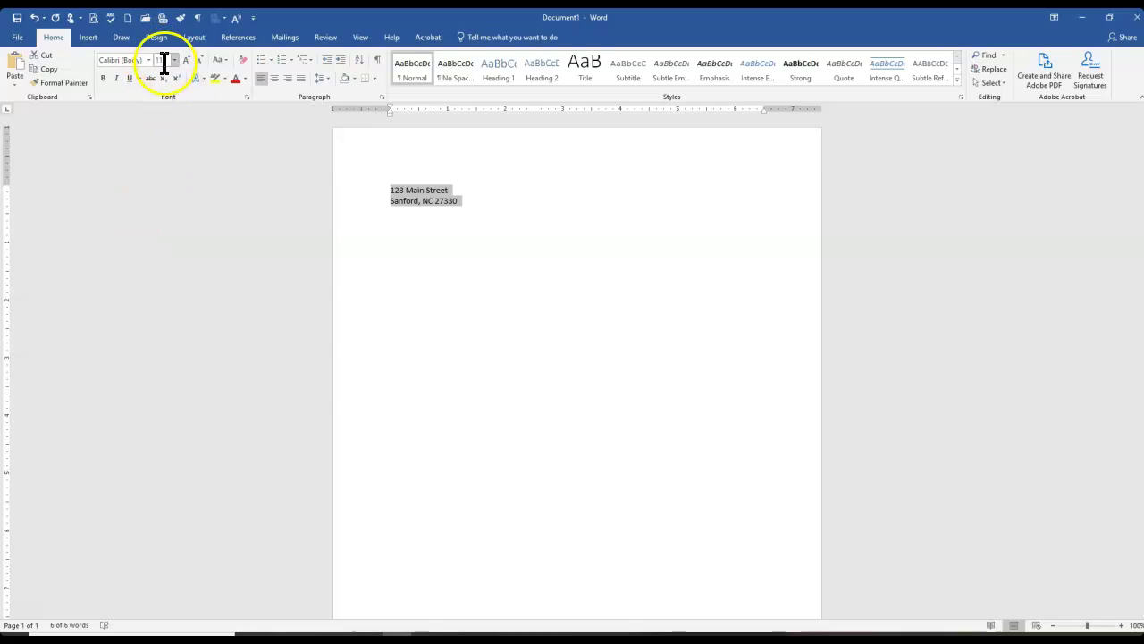
left_click(164, 59)
key("Return")
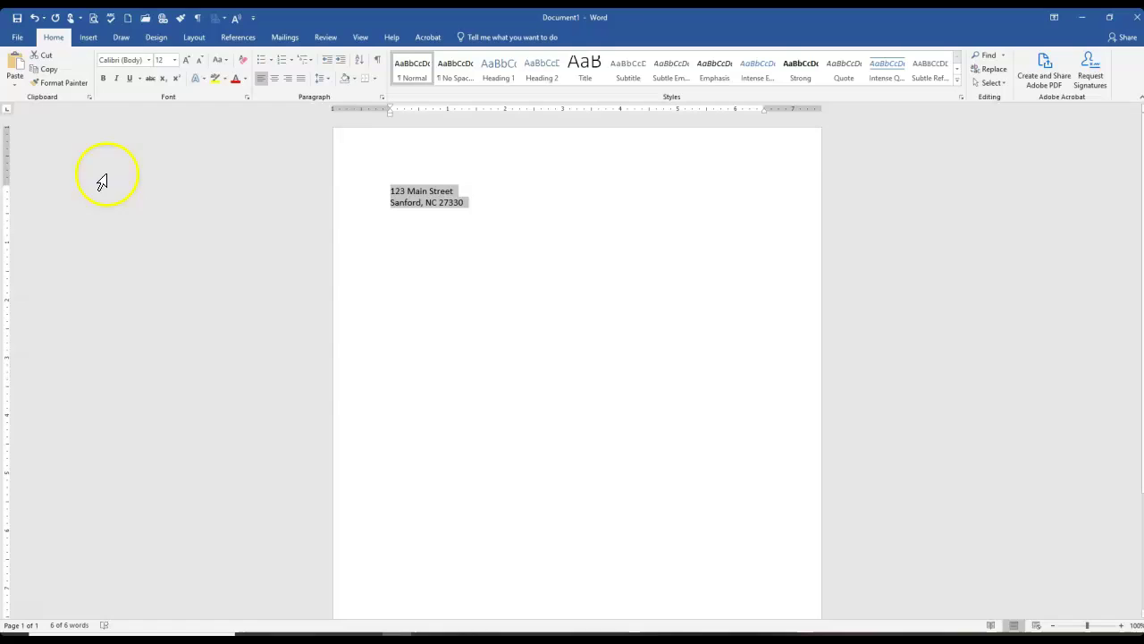
left_click(459, 214)
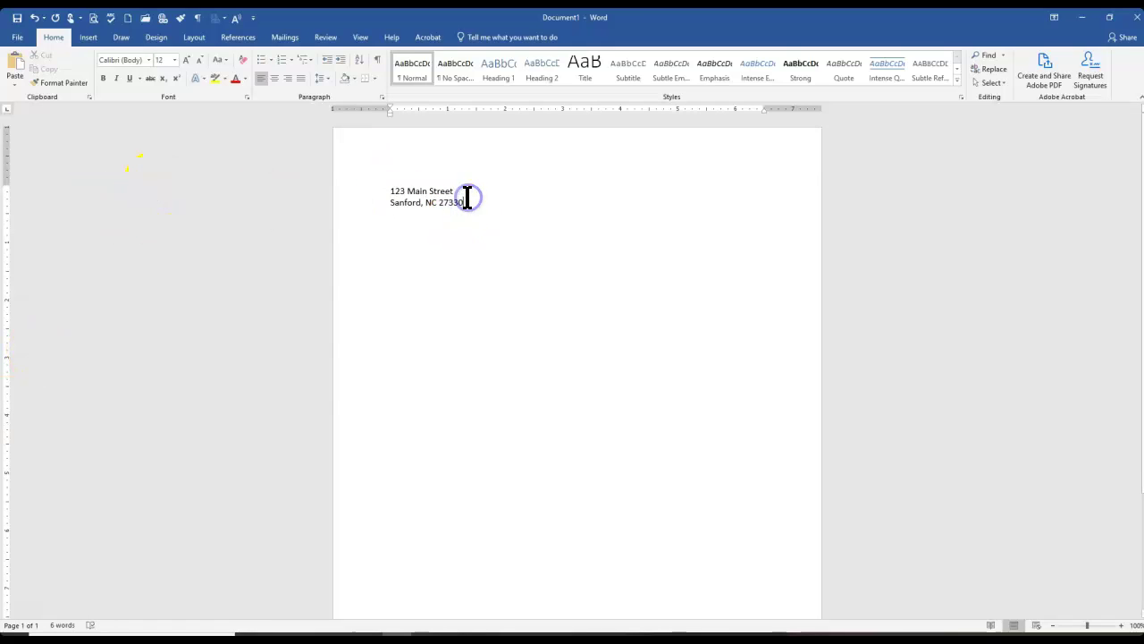
- Add the date February 15, 2022 via AutoComplete, then type the recipient line
key("Return")
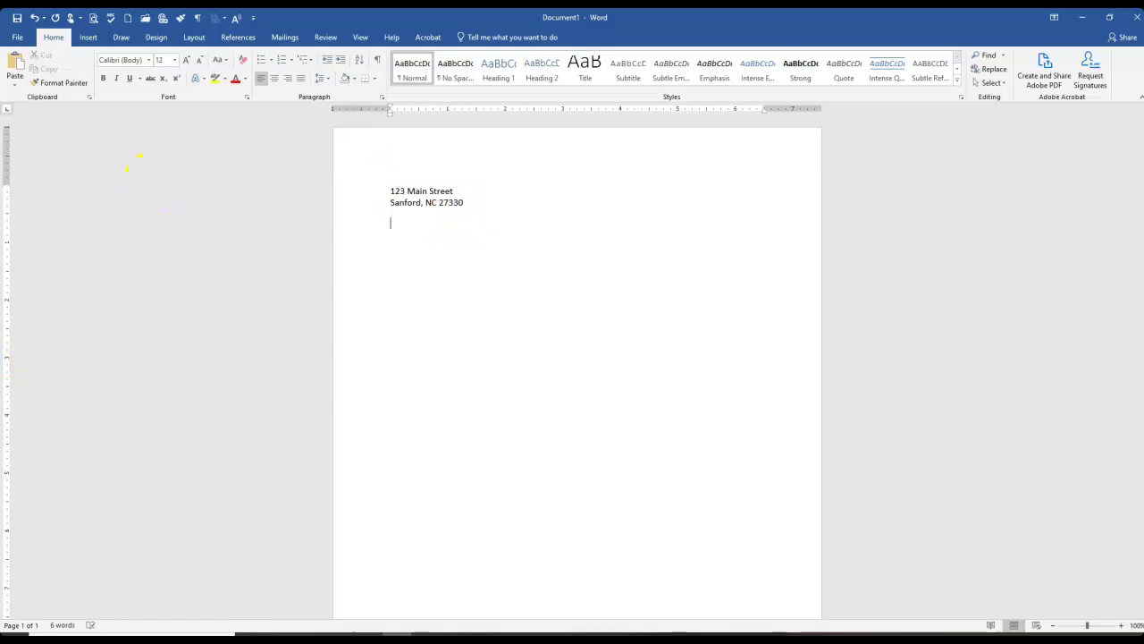
type("February")
key("Return")
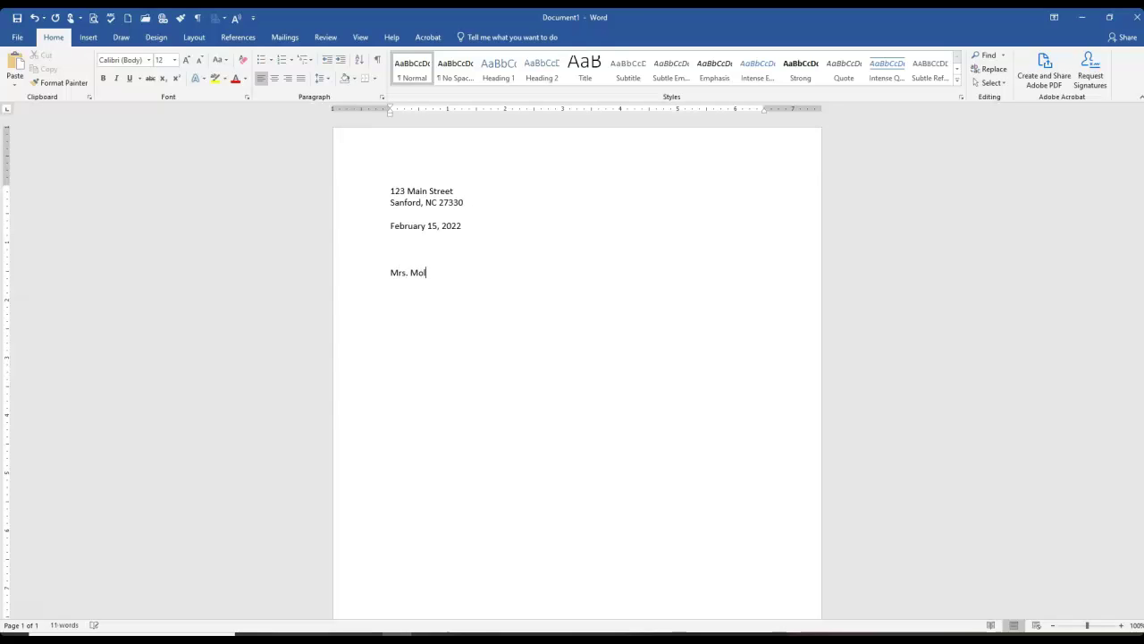
type("Poston")
- Show formatting marks and inspect the empty lines between the address, date and recipient
left_click(379, 63)
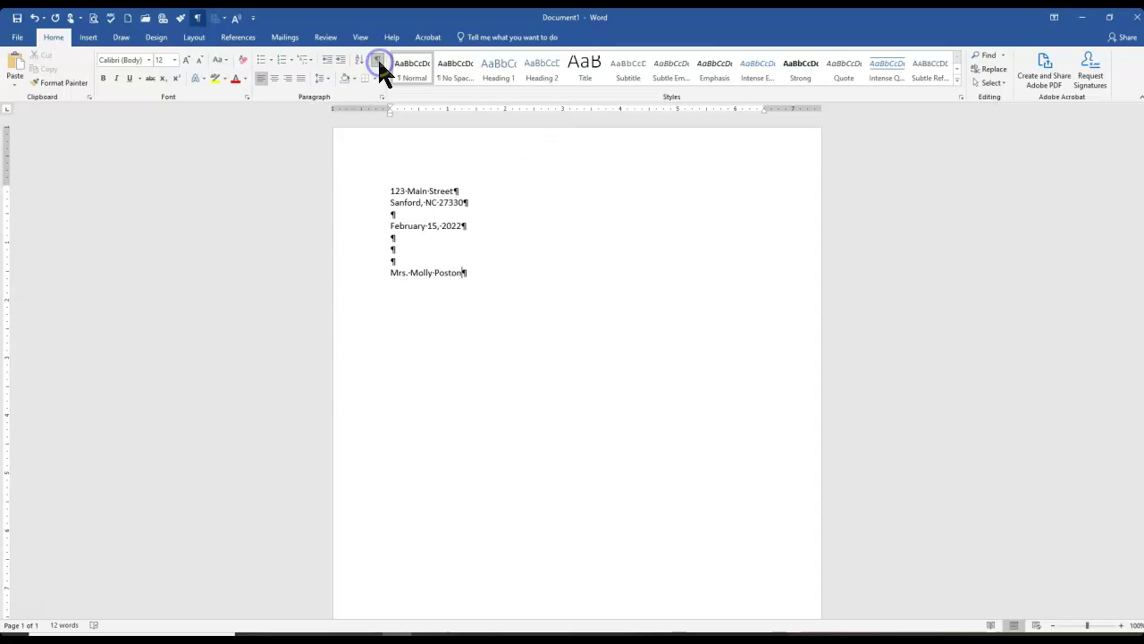
left_click(395, 213)
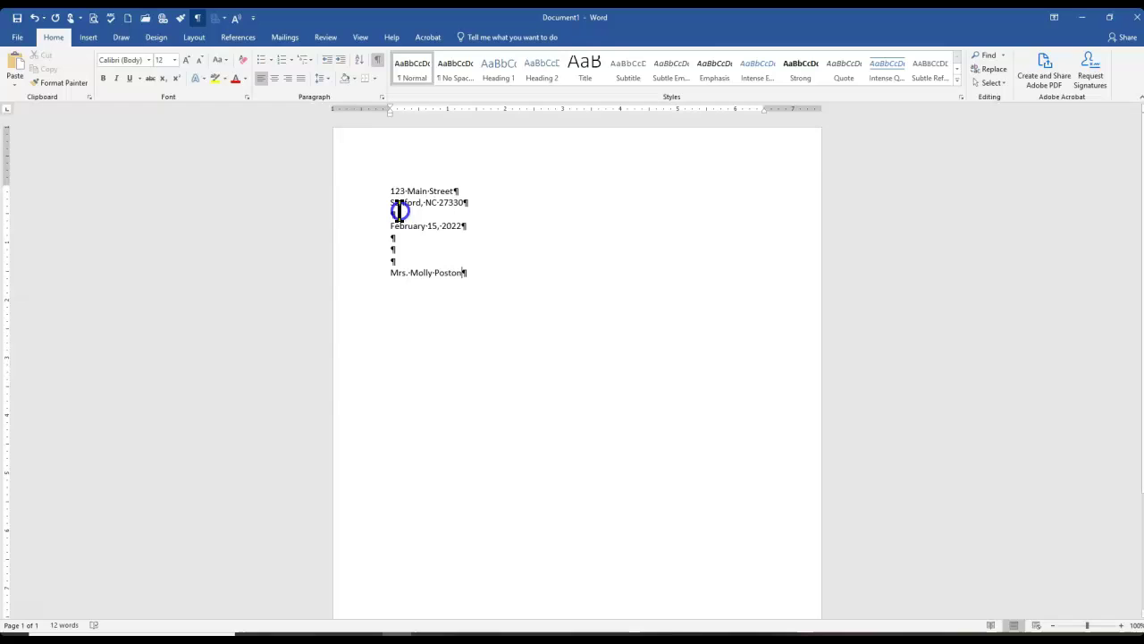
left_click(403, 255)
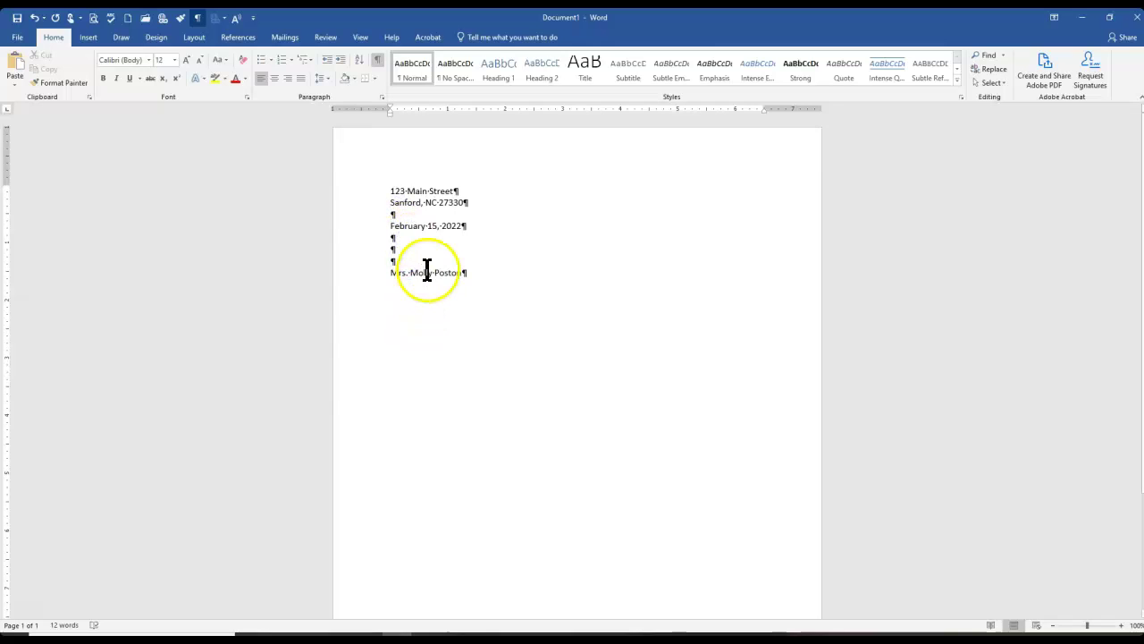
left_click(410, 238)
left_click(388, 242)
left_click(401, 266)
left_click(400, 226)
left_click(391, 273)
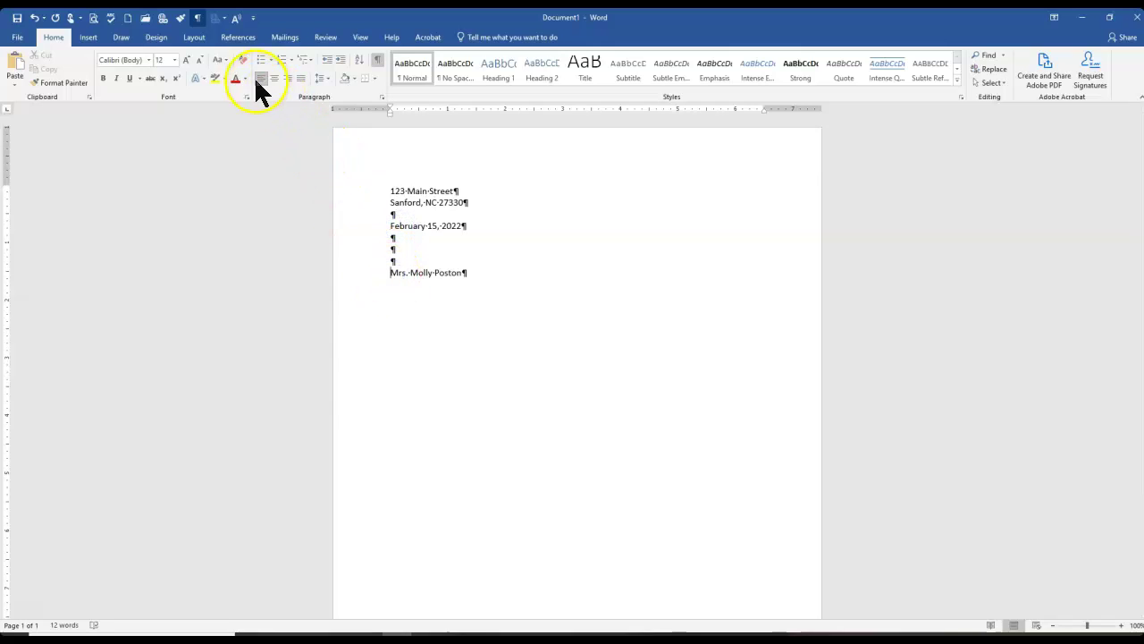
- Toggle the formatting marks off, on, and off again
left_click(379, 59)
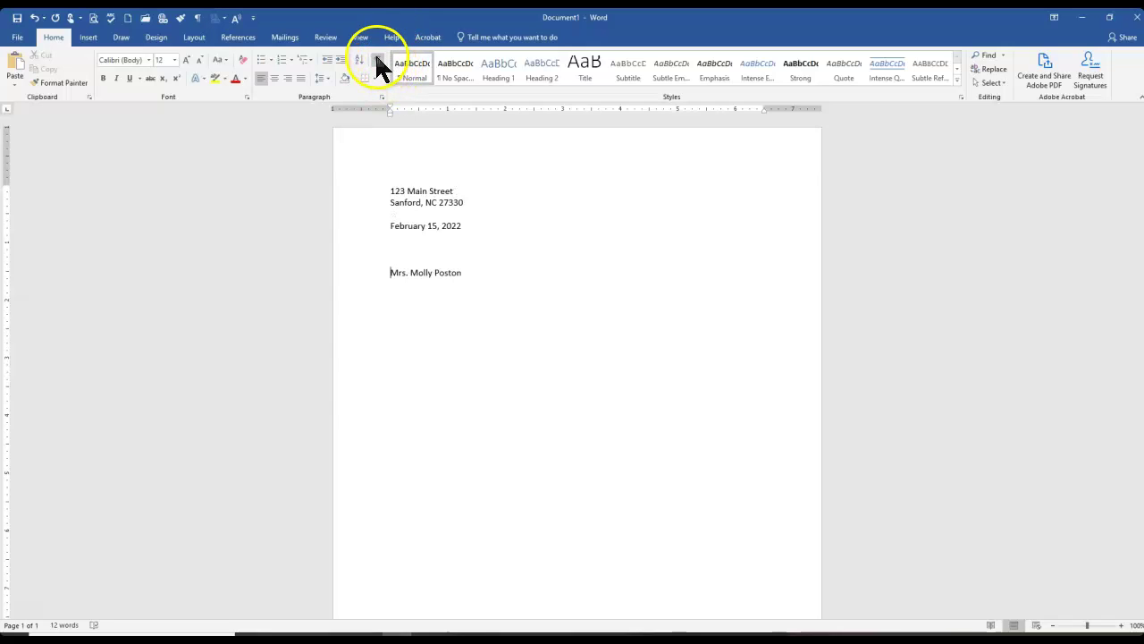
left_click(377, 59)
left_click(378, 59)
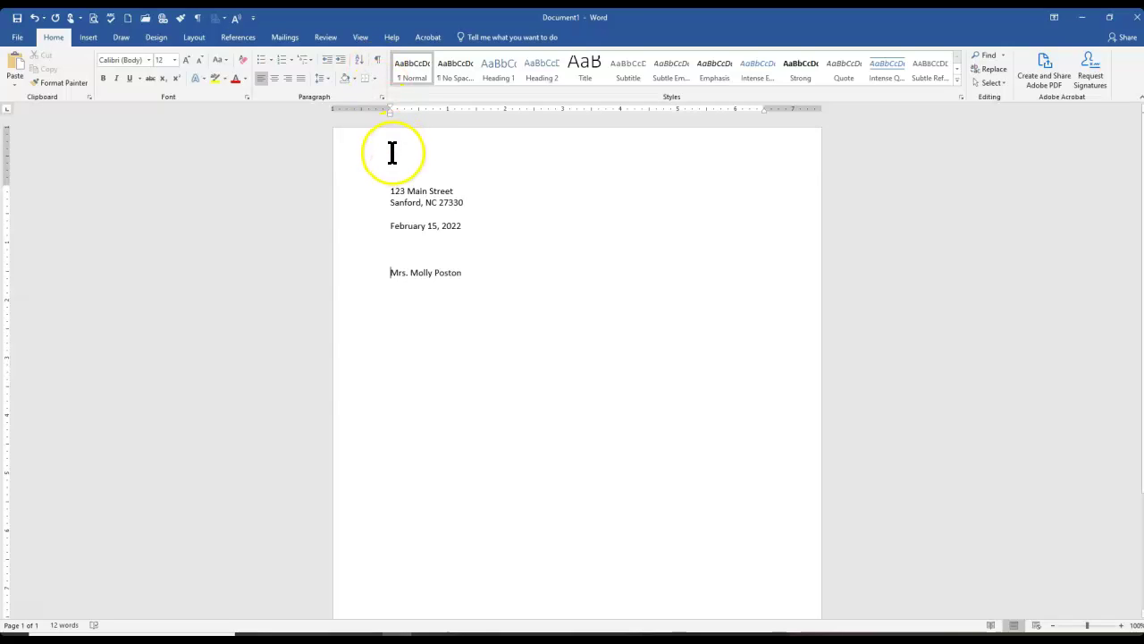
left_click(428, 259)
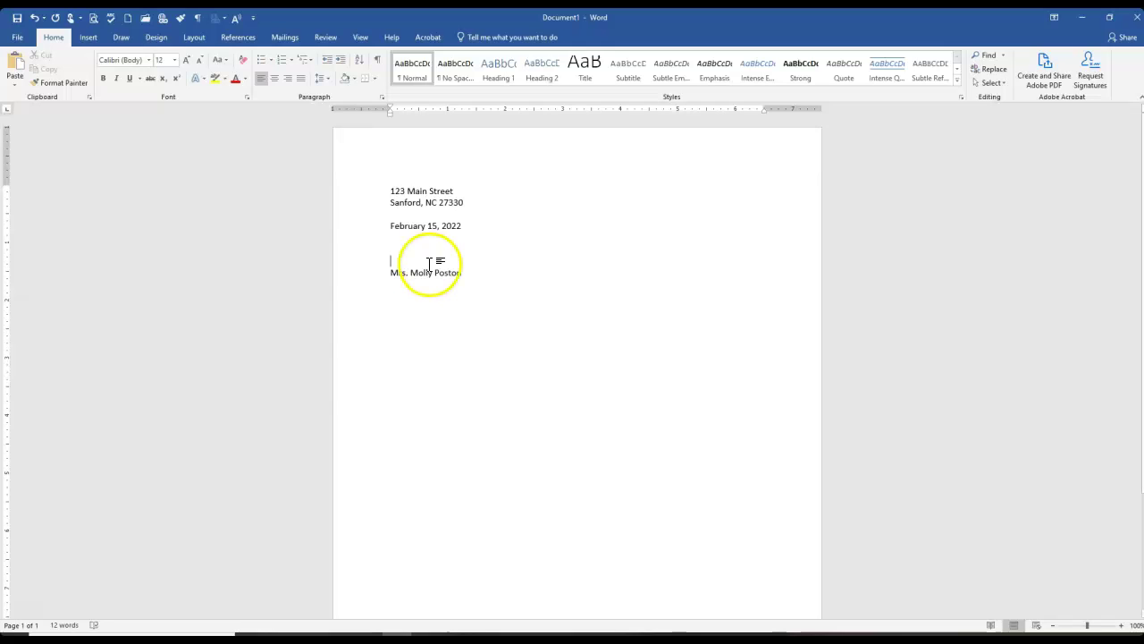
- Highlight the colon after Dear Mr. Cole and the comma after Sincerely in yellow
left_click(28, 613)
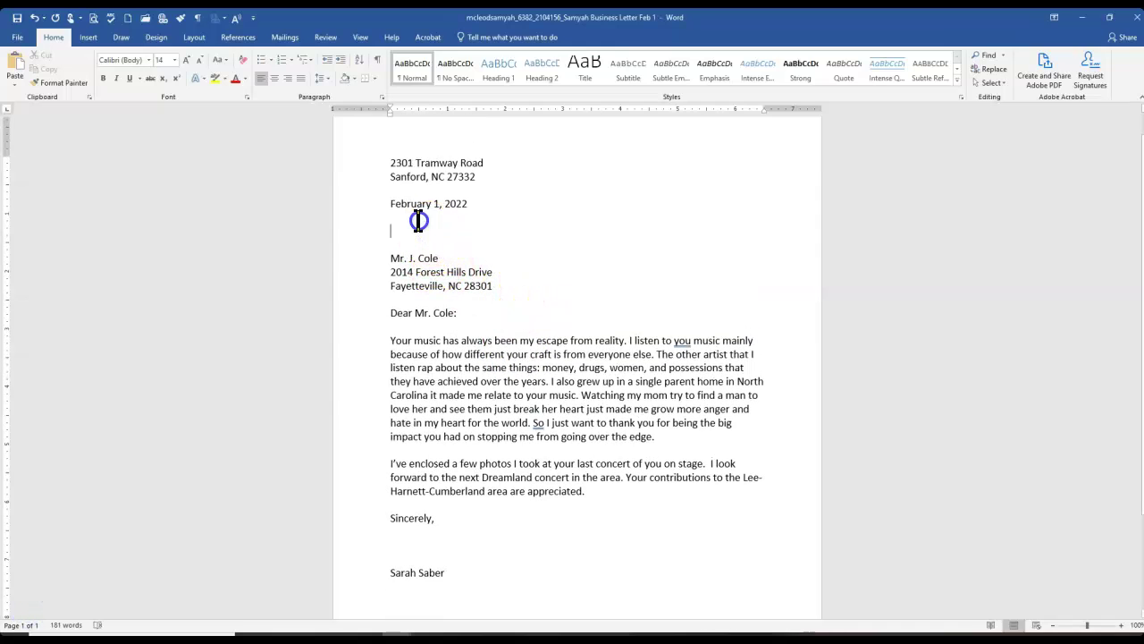
left_click(415, 229)
left_click(404, 244)
left_click_drag(454, 312, 461, 313)
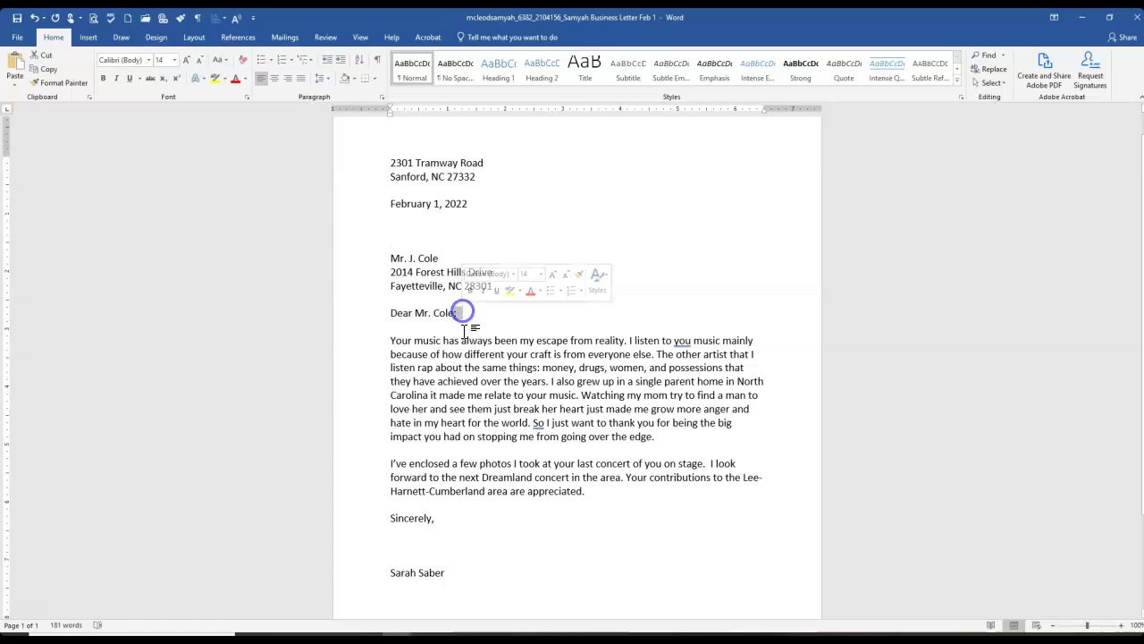
left_click(512, 292)
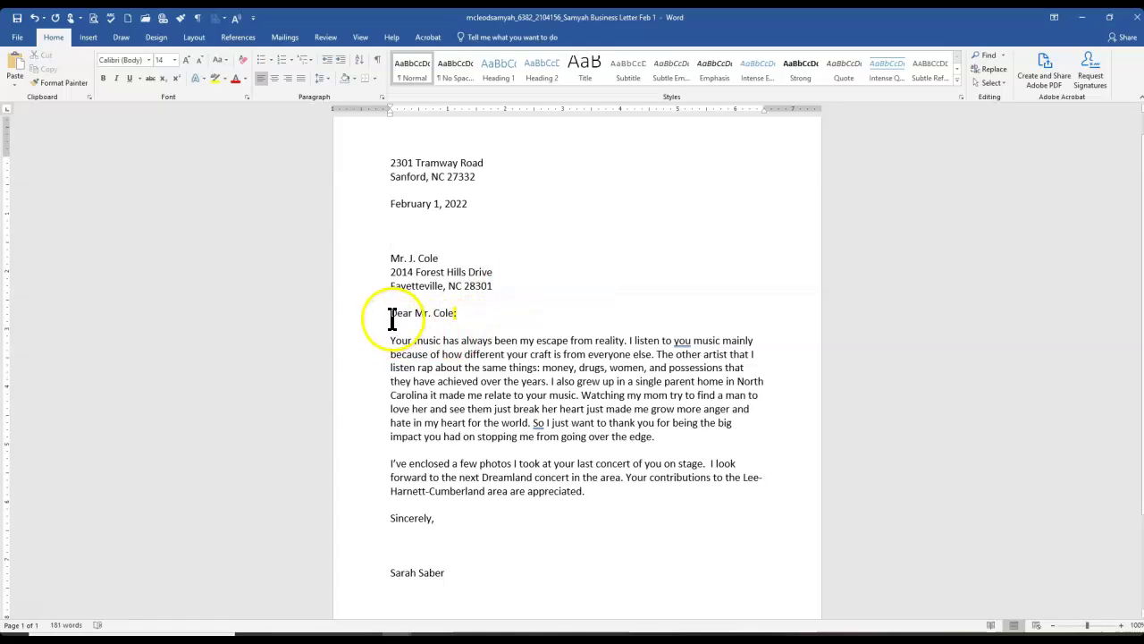
left_click(458, 312)
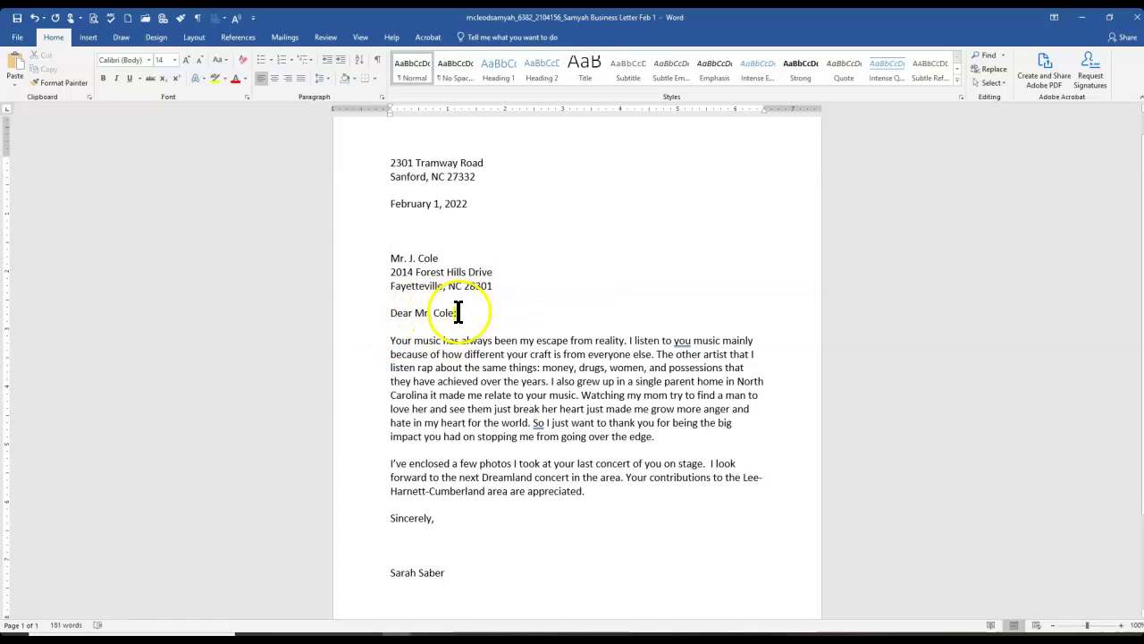
left_click(438, 518)
left_click_drag(438, 518, 432, 517)
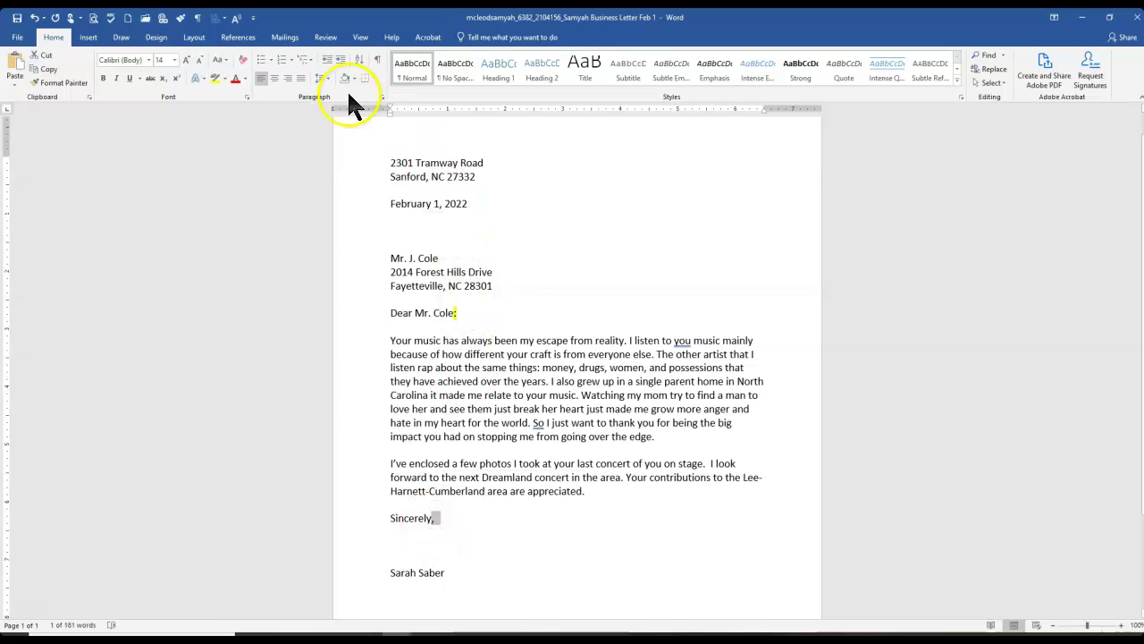
left_click(220, 75)
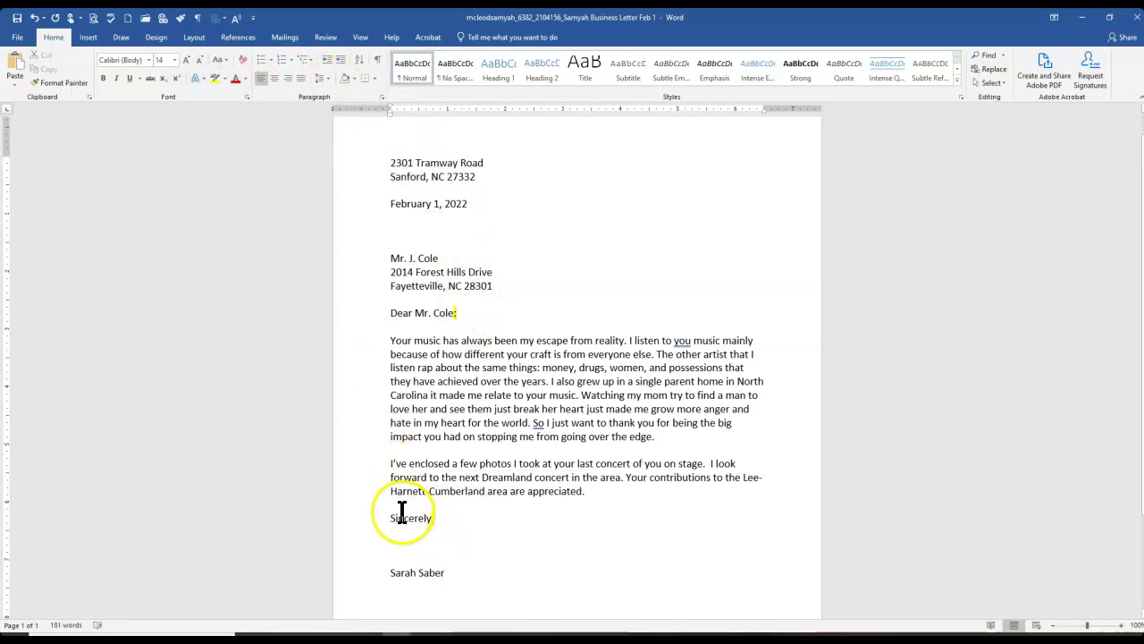
- Check the blank lines between the closing and signature using the formatting marks
scroll(404, 509, "down", 1)
left_click_drag(385, 475, 454, 501)
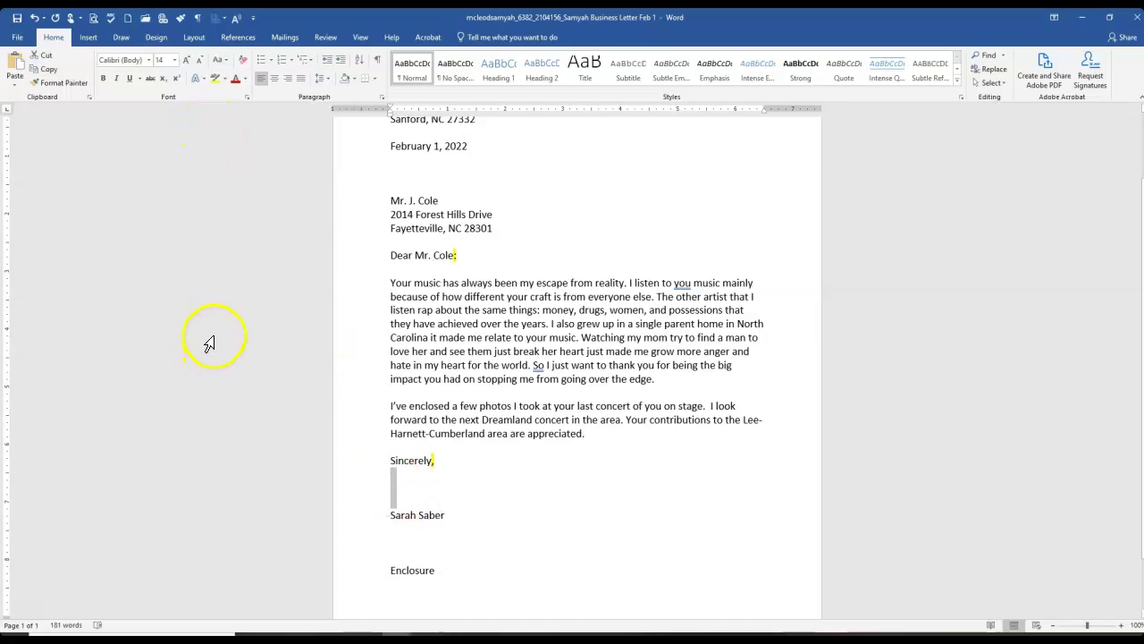
left_click(378, 56)
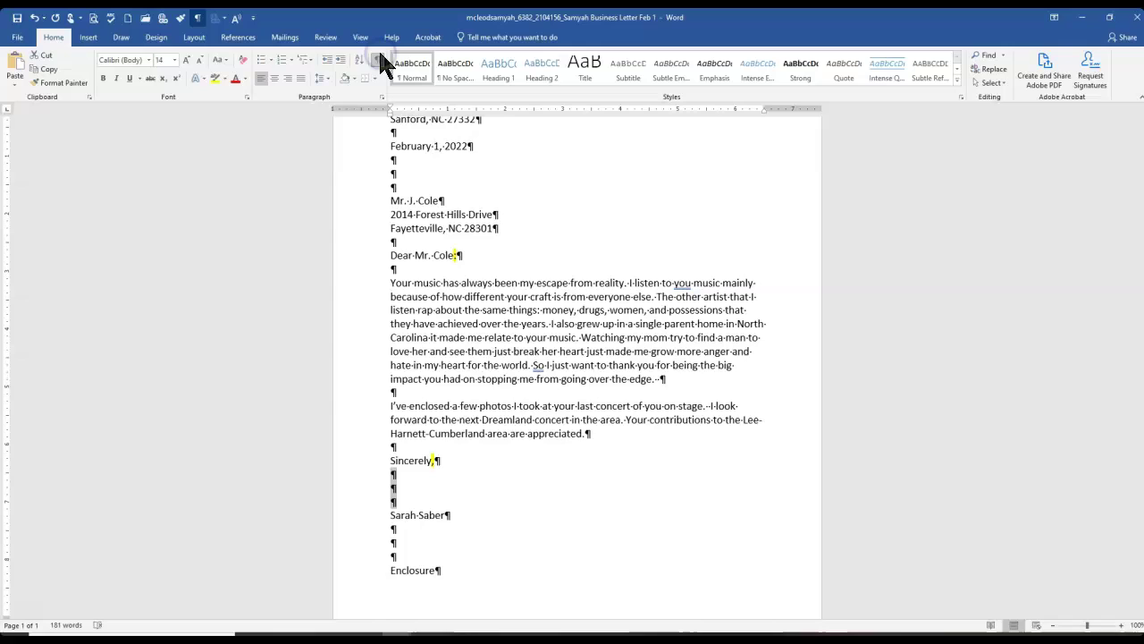
left_click(379, 56)
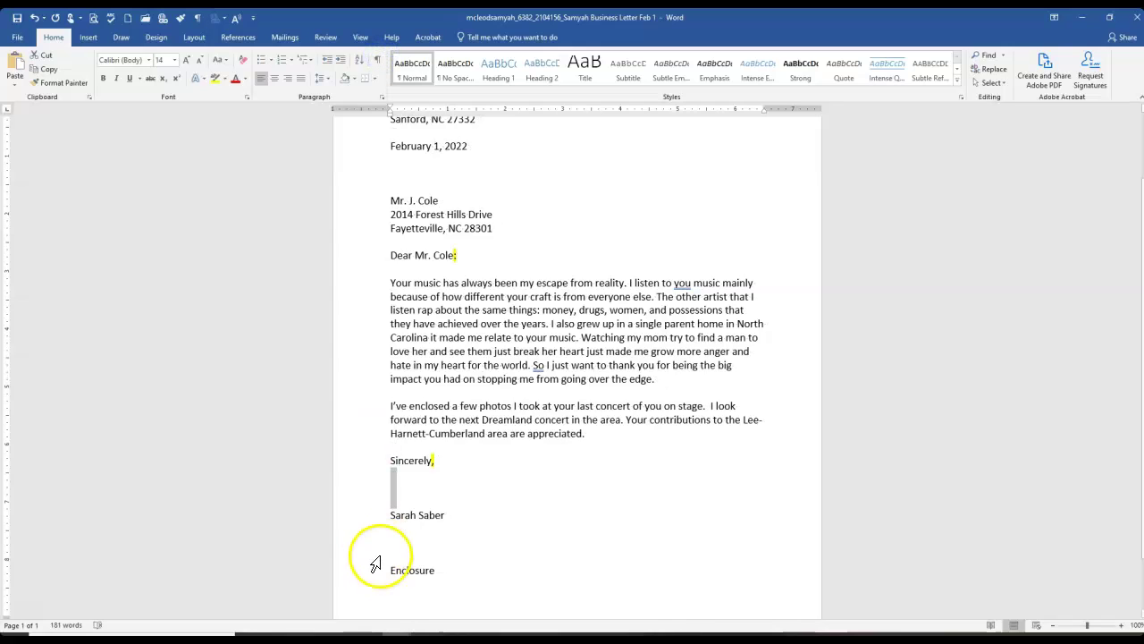
left_click(387, 568)
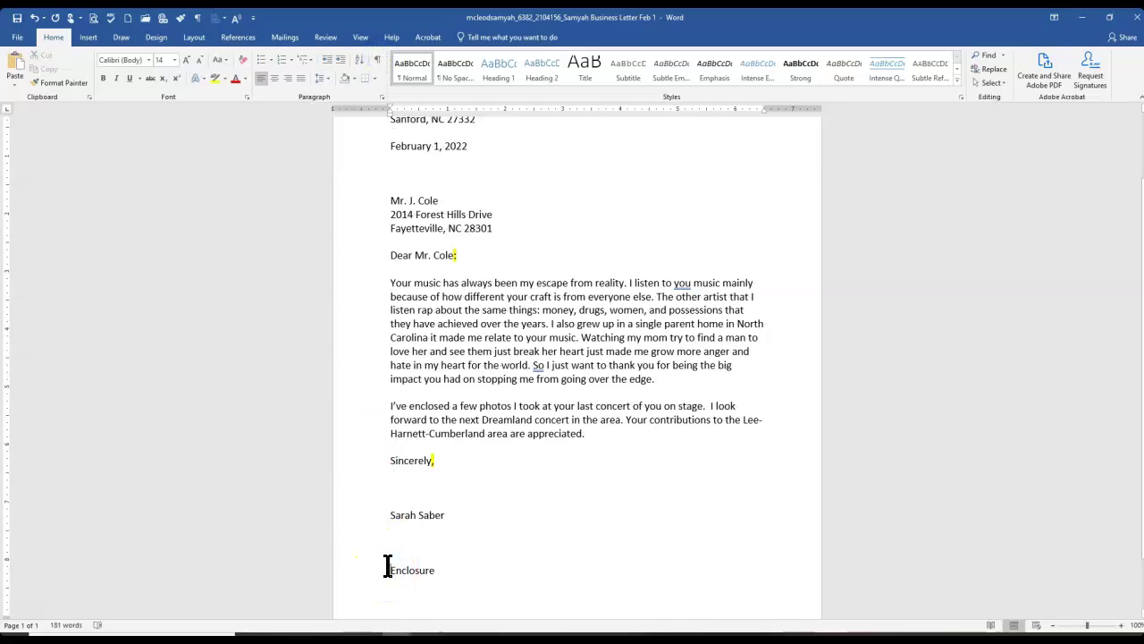
left_click(558, 575)
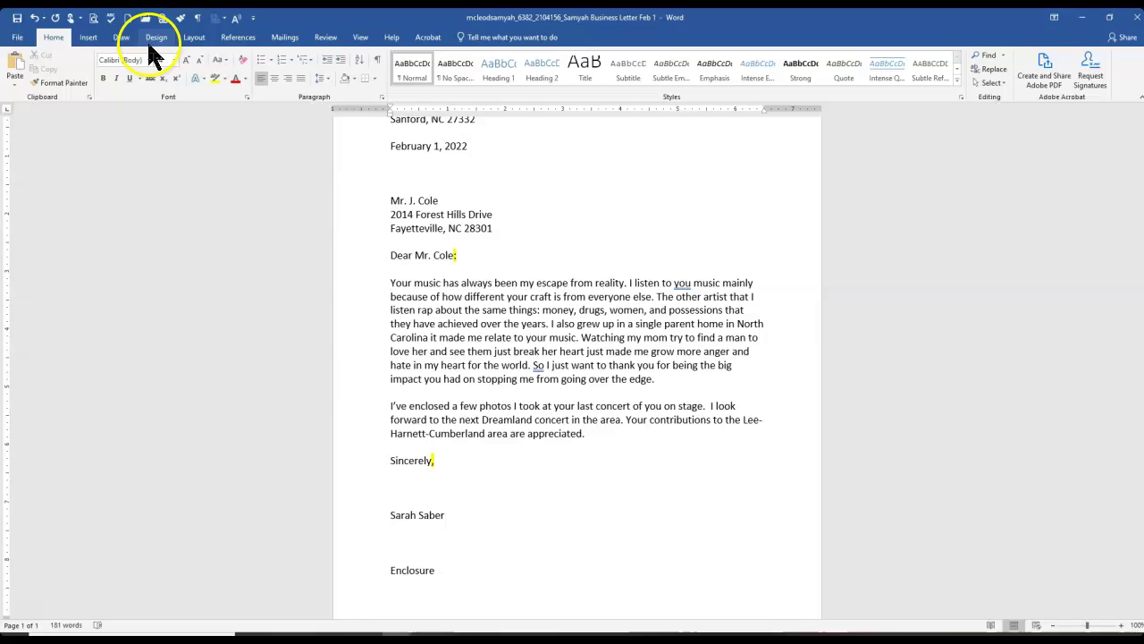
- Switch to the Review tab and return to the top of the letter
left_click(325, 37)
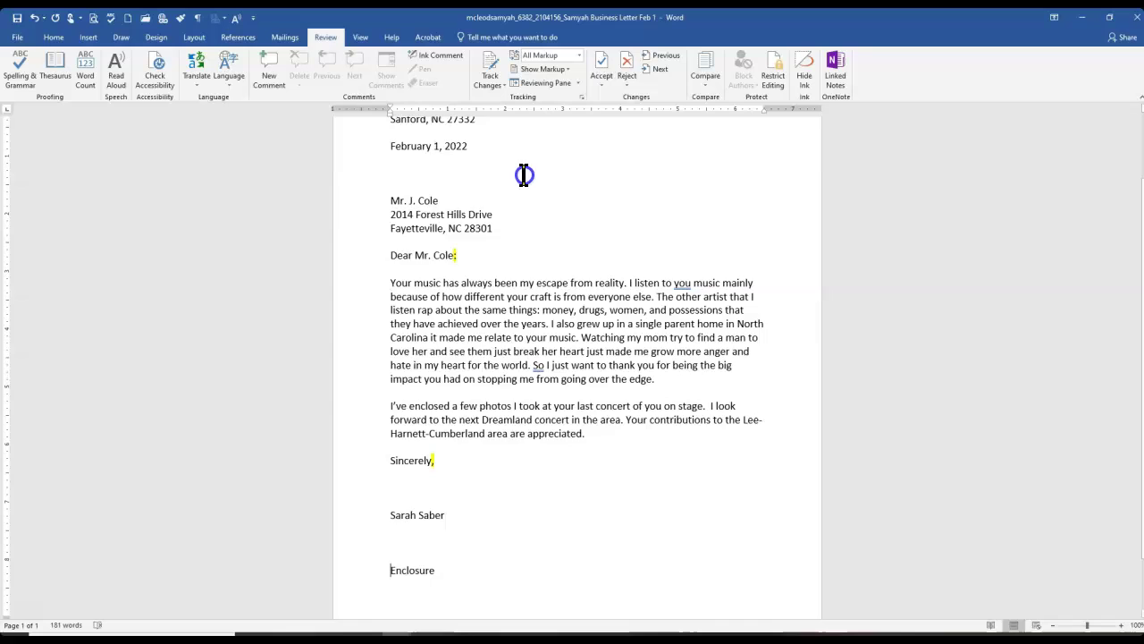
scroll(523, 175, "up", 2)
left_click(416, 192)
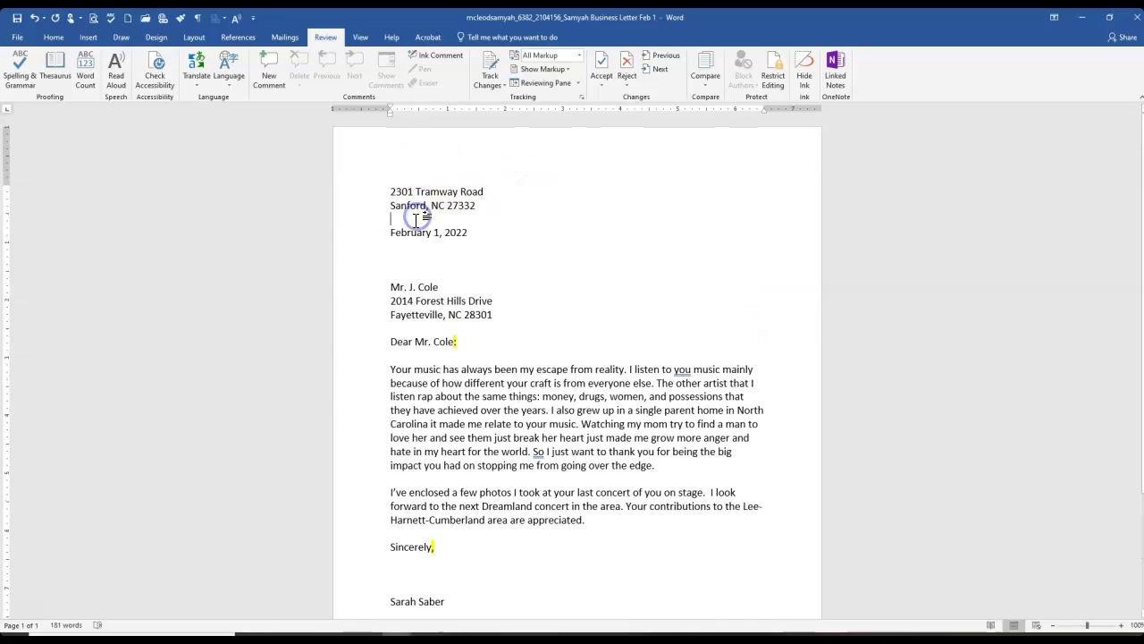
- Start Save As and browse to Documents > Career Management > CM 1.02
left_click(17, 37)
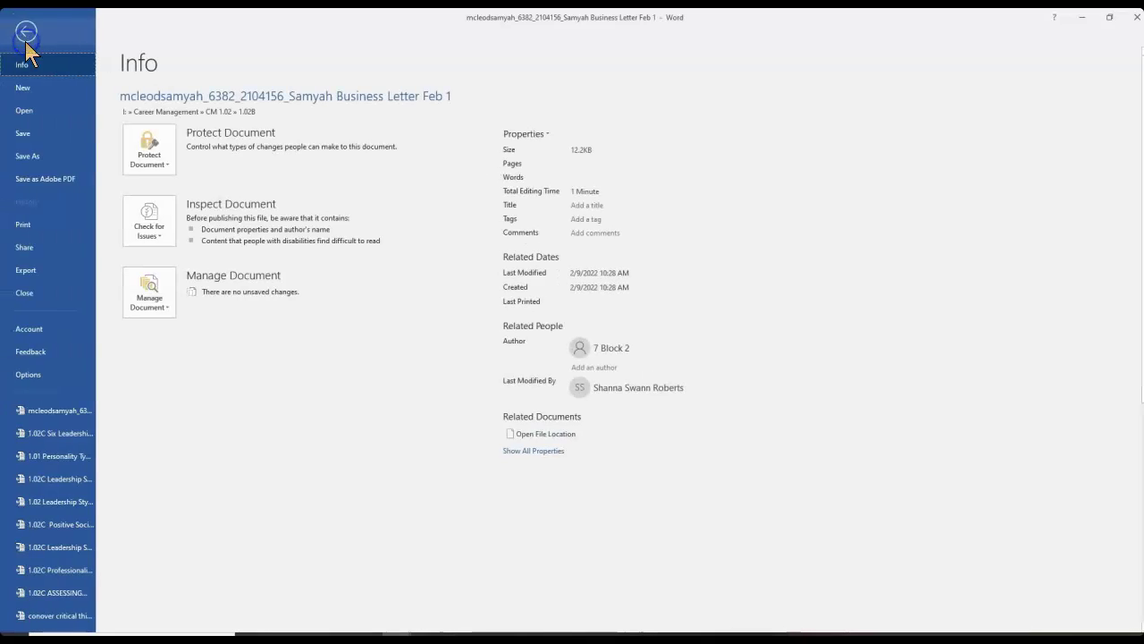
left_click(34, 158)
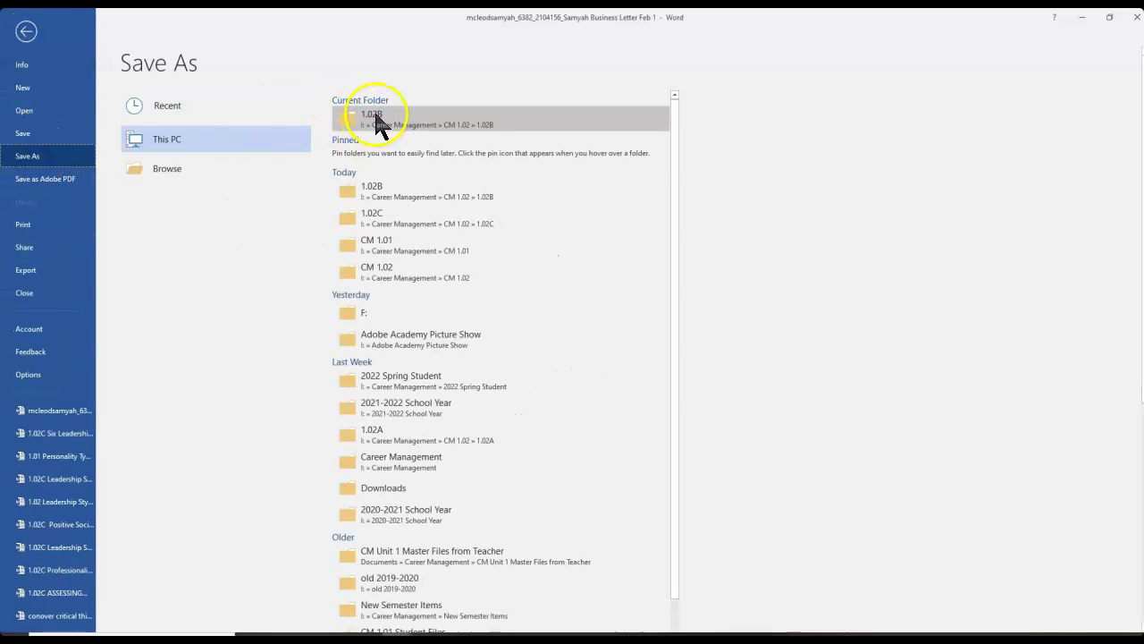
left_click(204, 168)
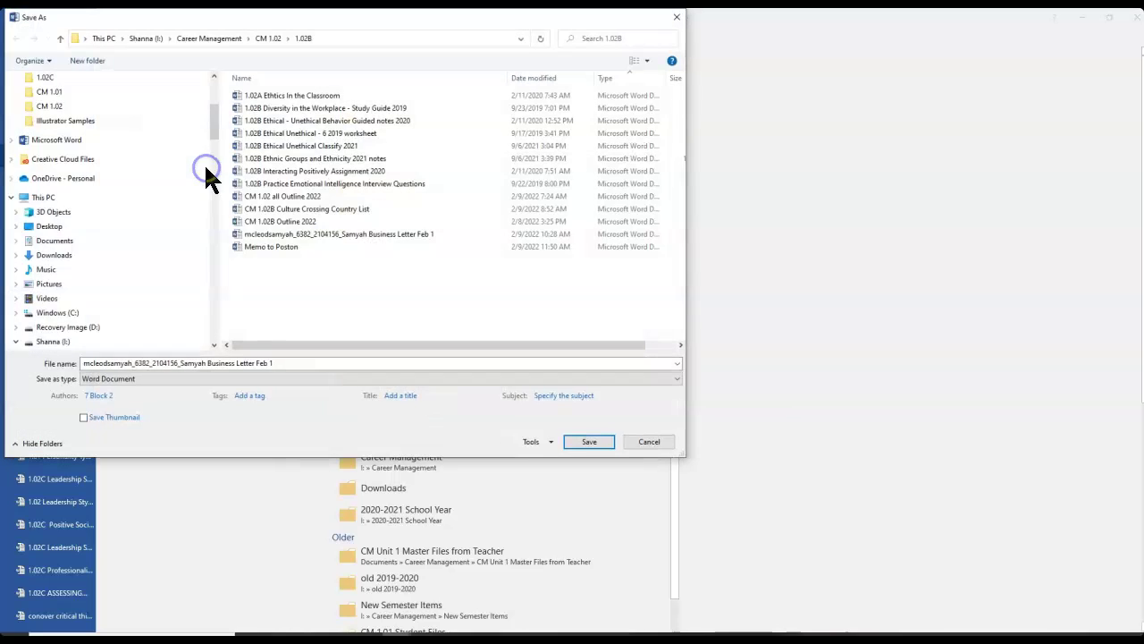
left_click(54, 242)
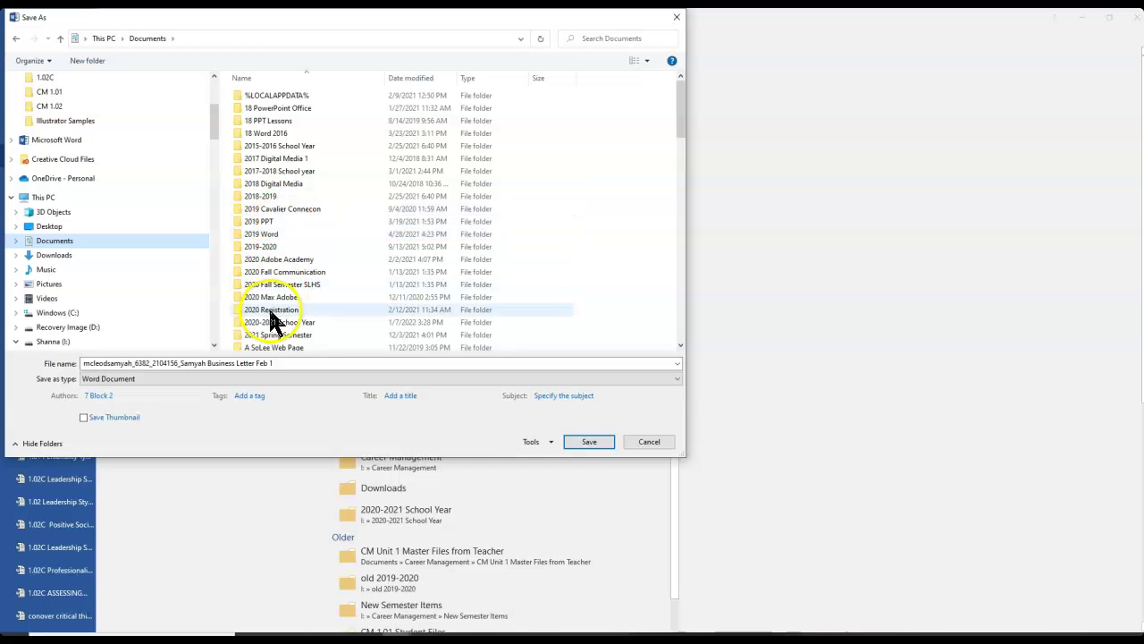
scroll(277, 318, "down", 1)
scroll(277, 318, "down", 5)
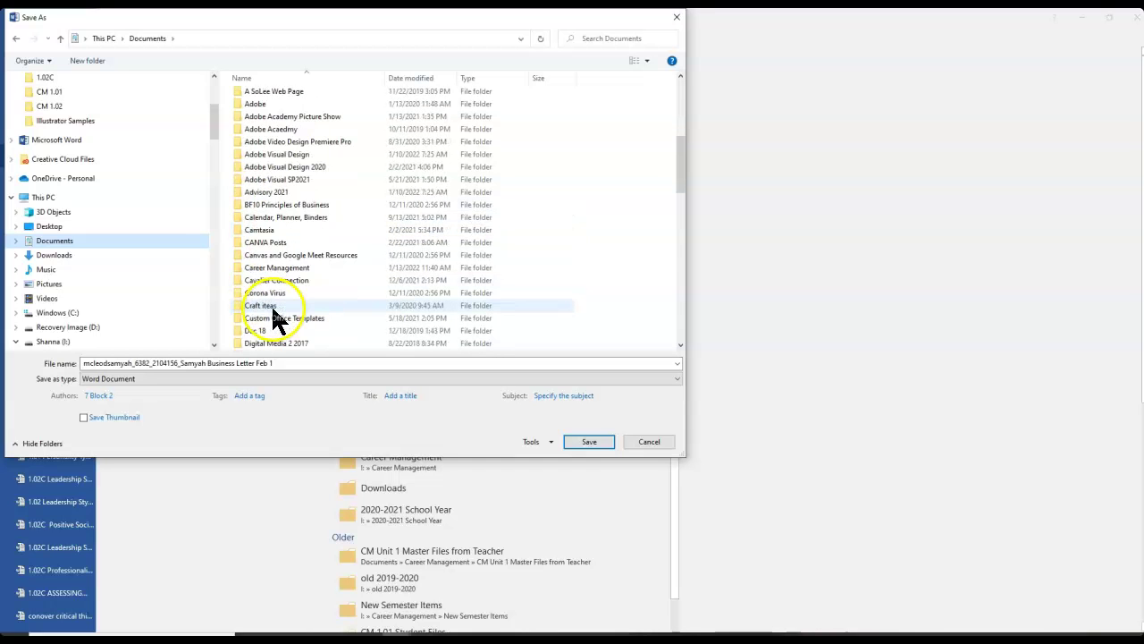
left_click(269, 270)
double_click(269, 270)
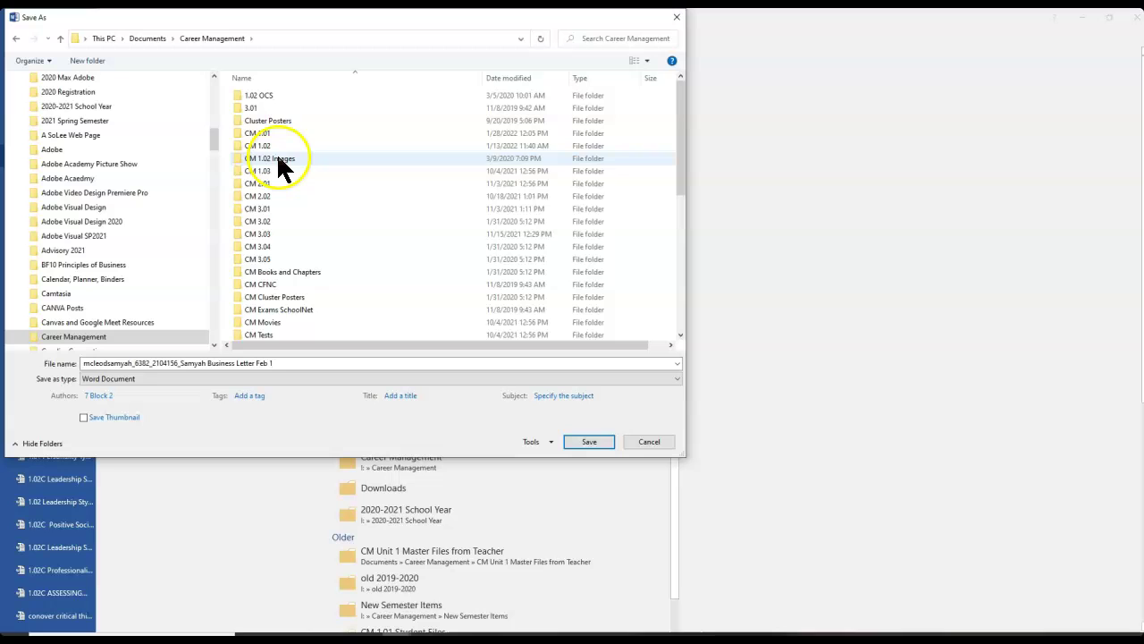
double_click(274, 146)
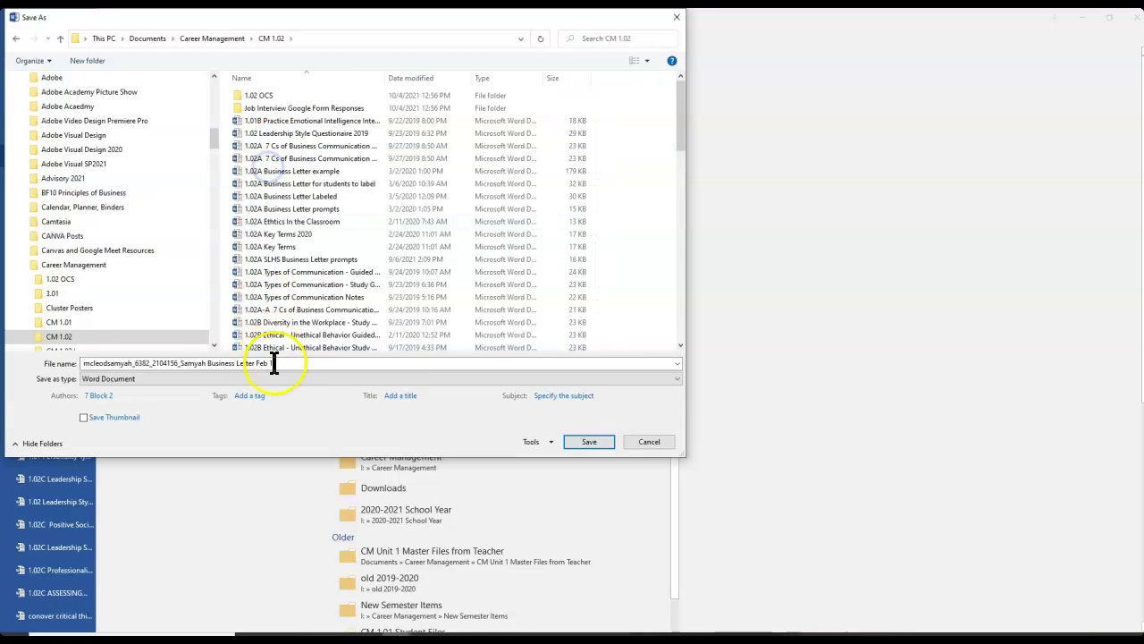
- Replace the file name with one naming the sender and recipient, and save
left_click(280, 361)
type("B")
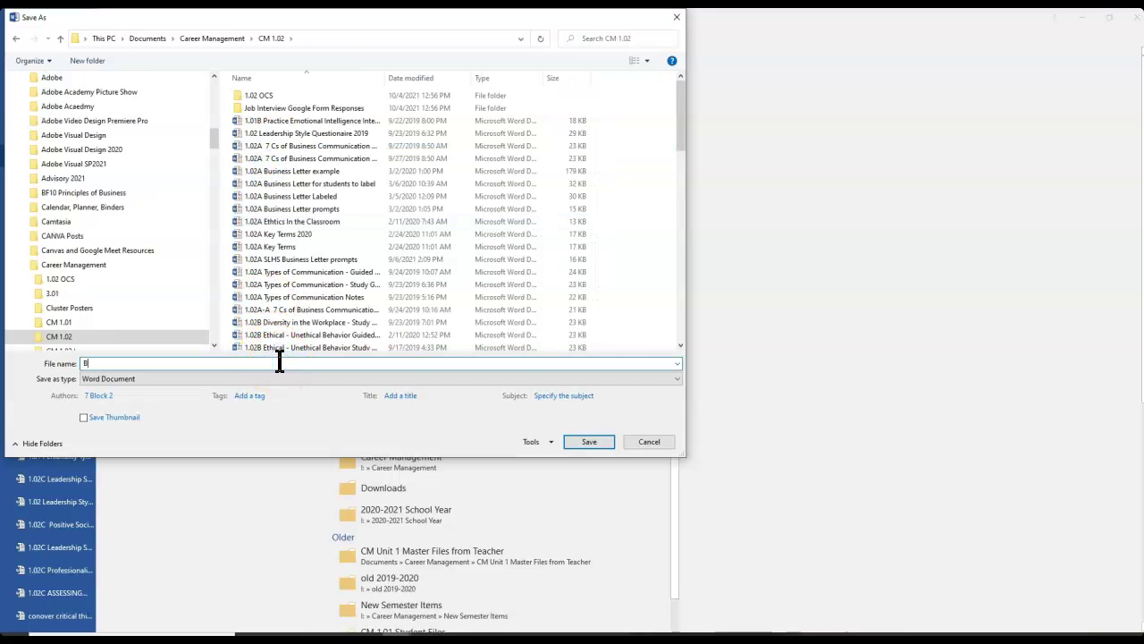
type("Sarah Saber letter J Cole")
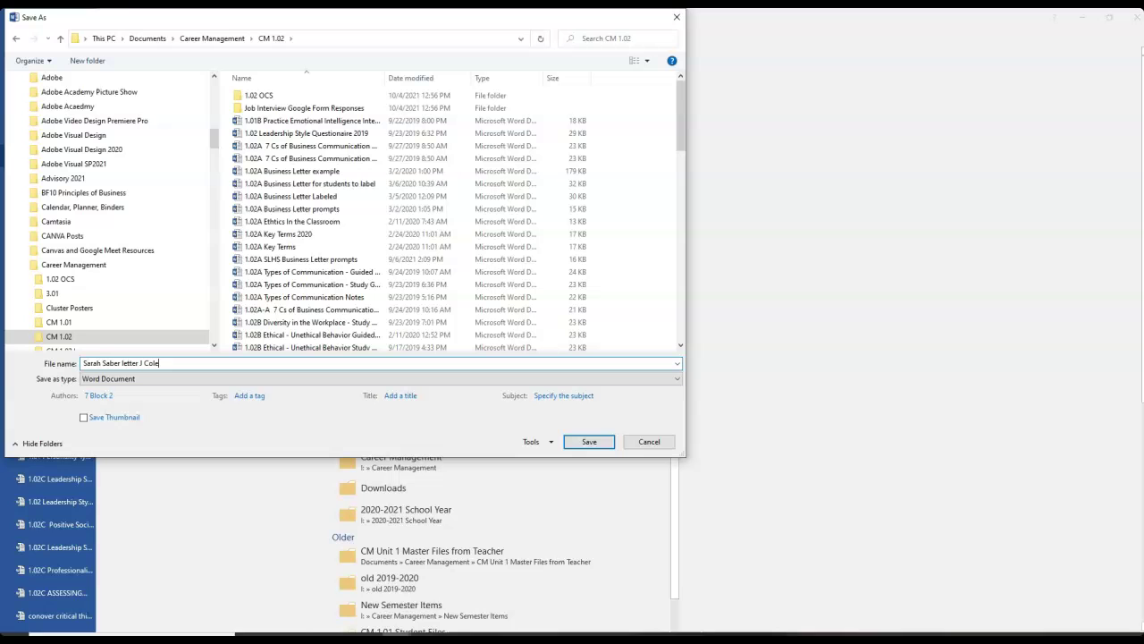
left_click(590, 441)
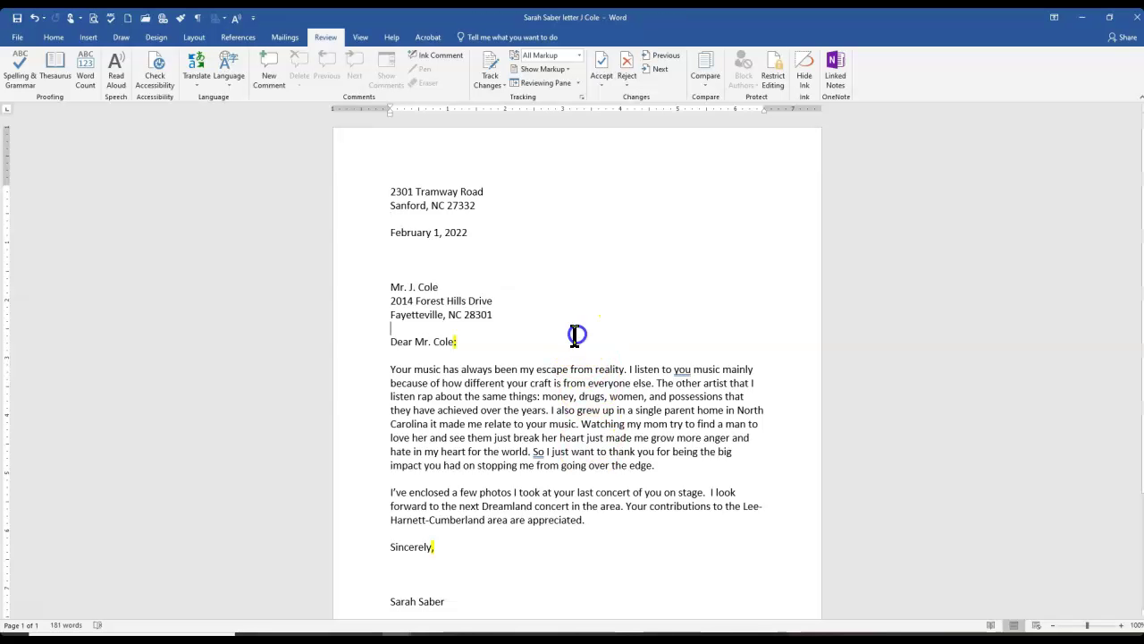
left_click(559, 354)
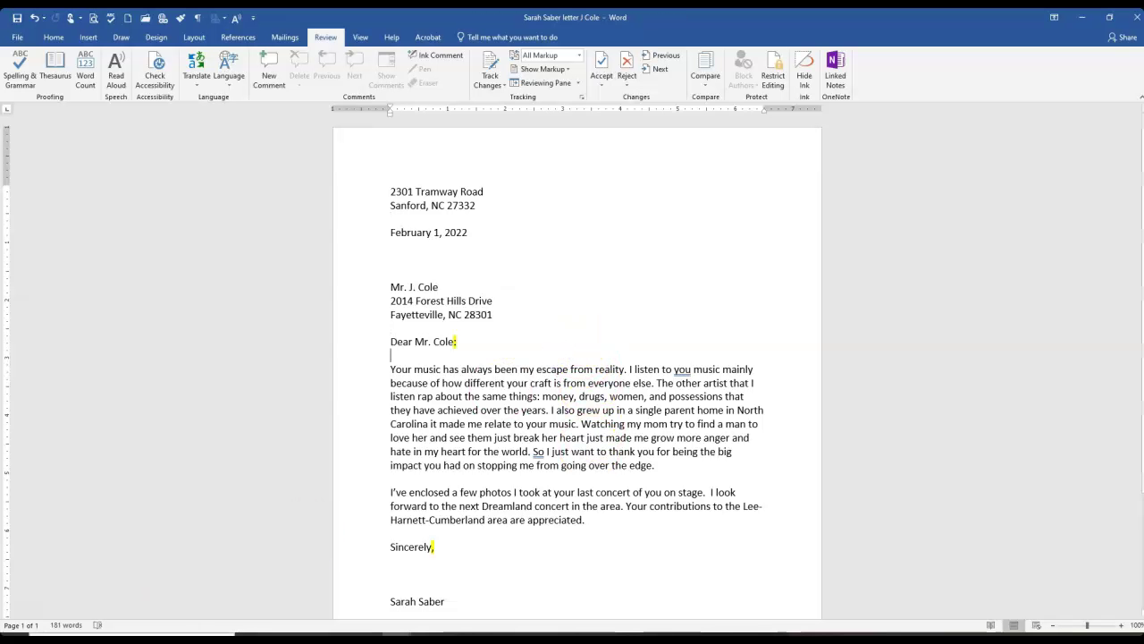